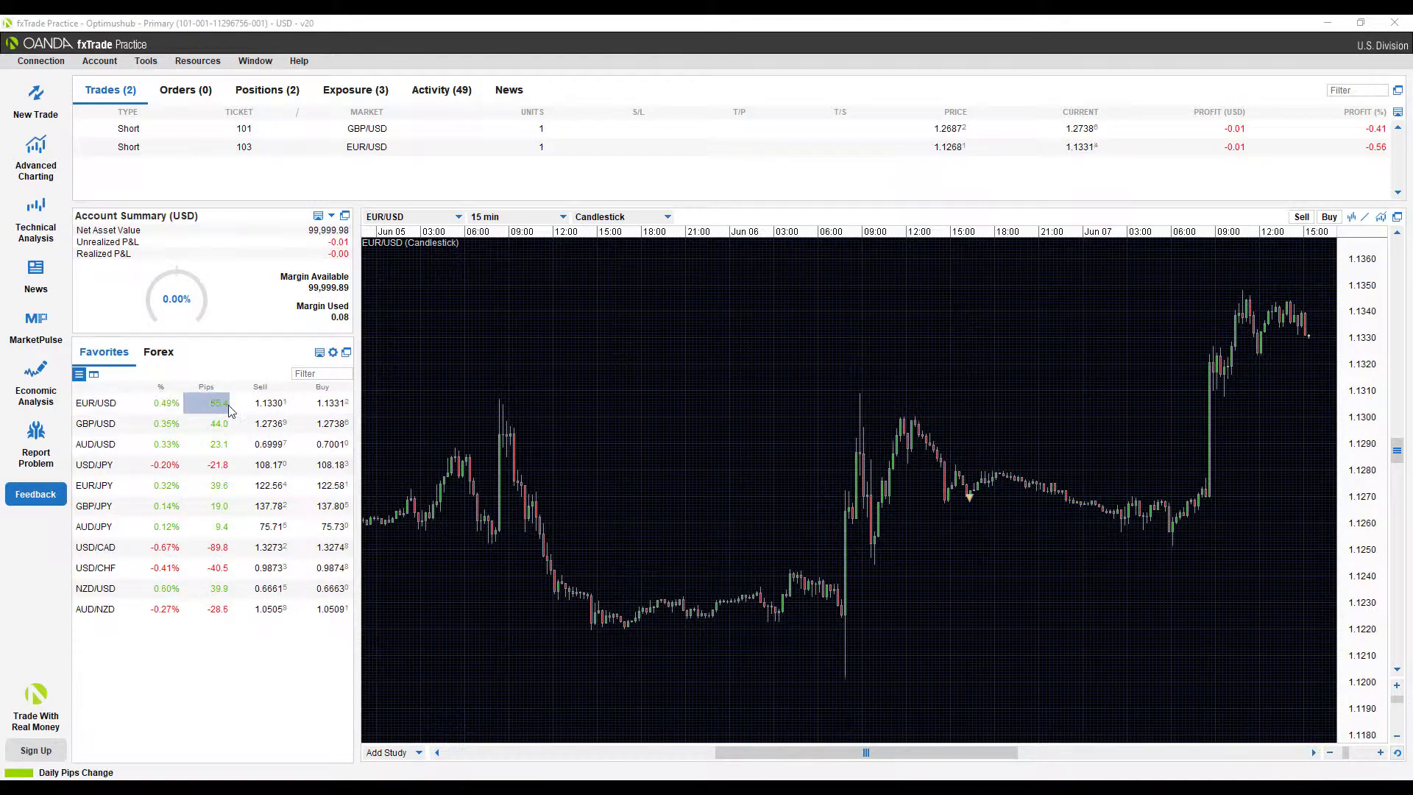
# Step: Open EUR/USD sell order tickets to inspect the units value and entry-order option, then close them
pyautogui.click(271, 404)
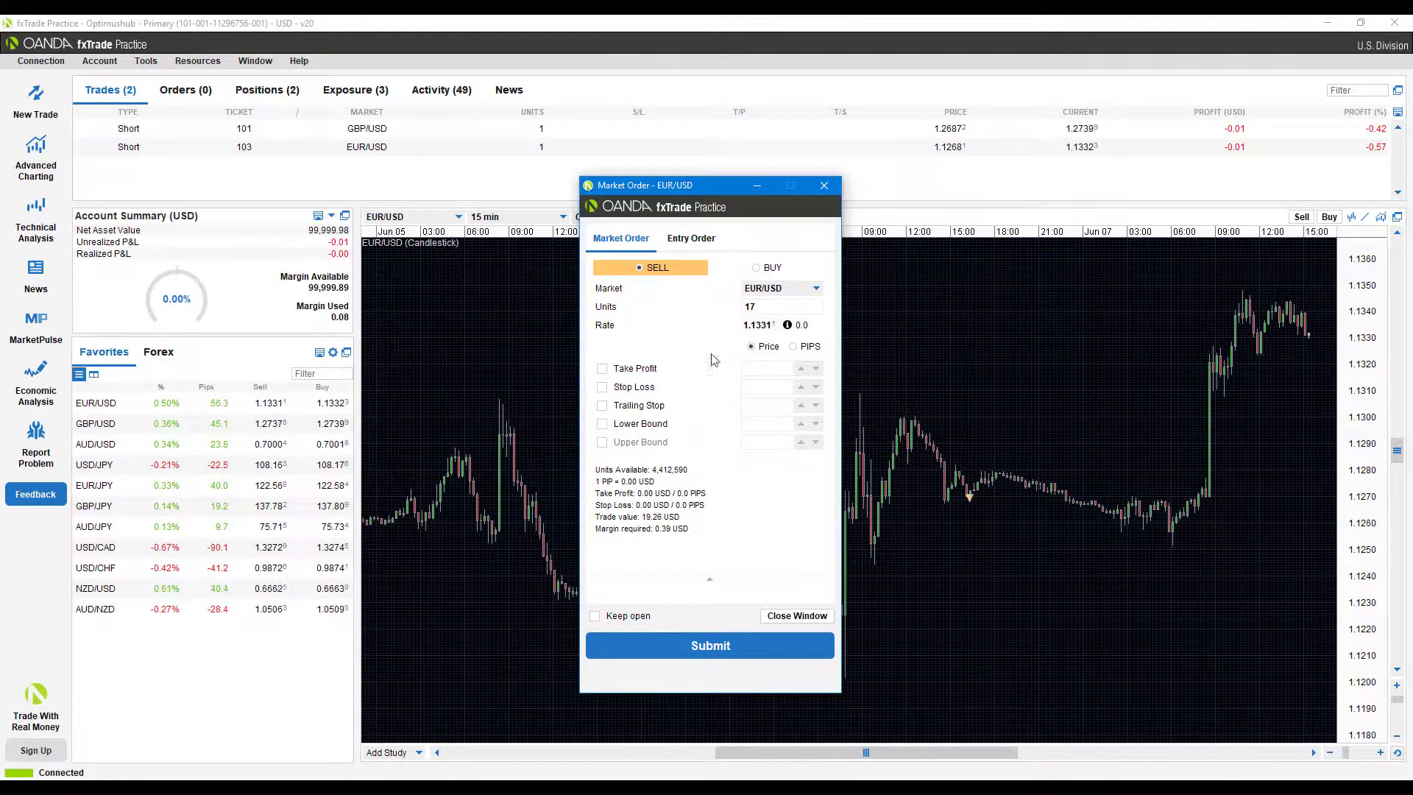
pyautogui.doubleClick(765, 306)
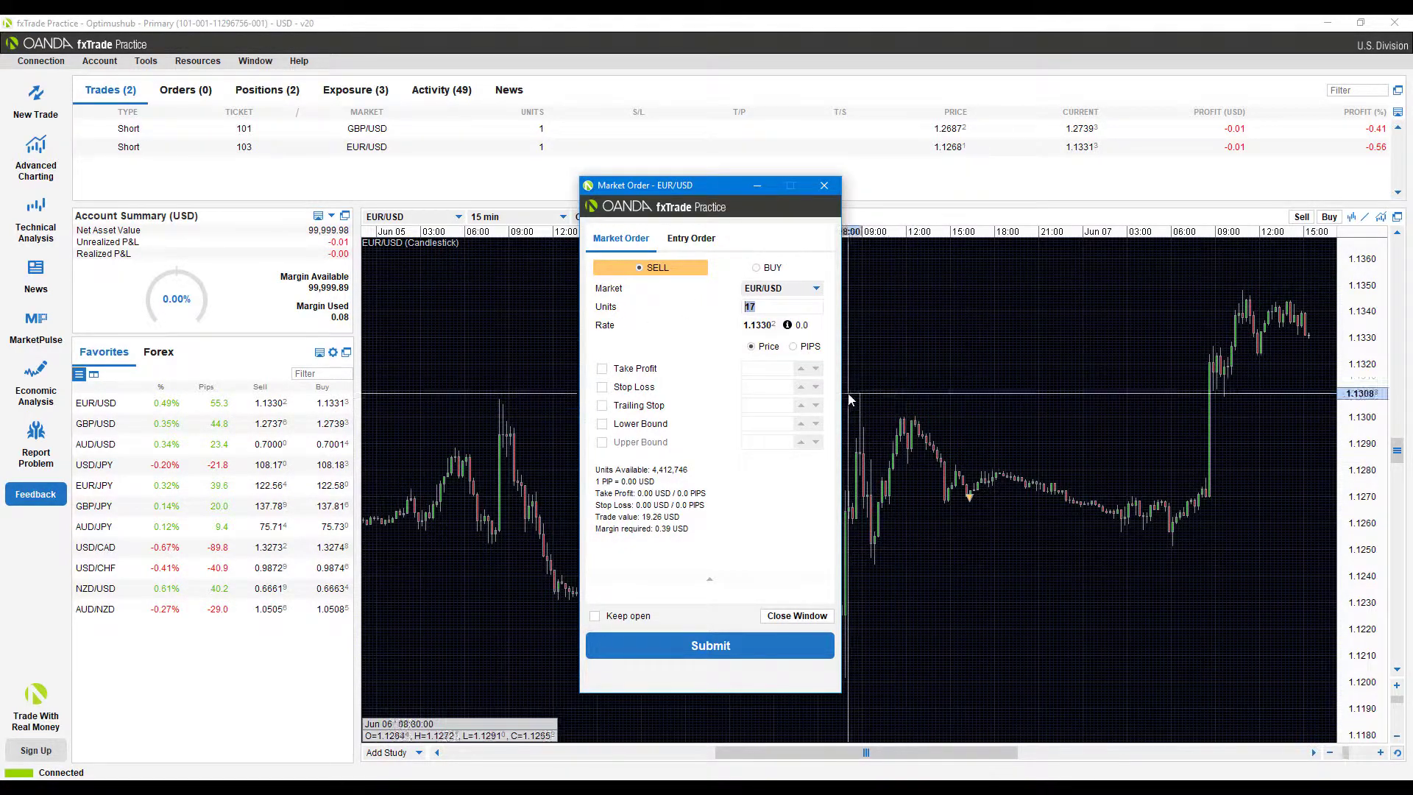
pyautogui.click(692, 239)
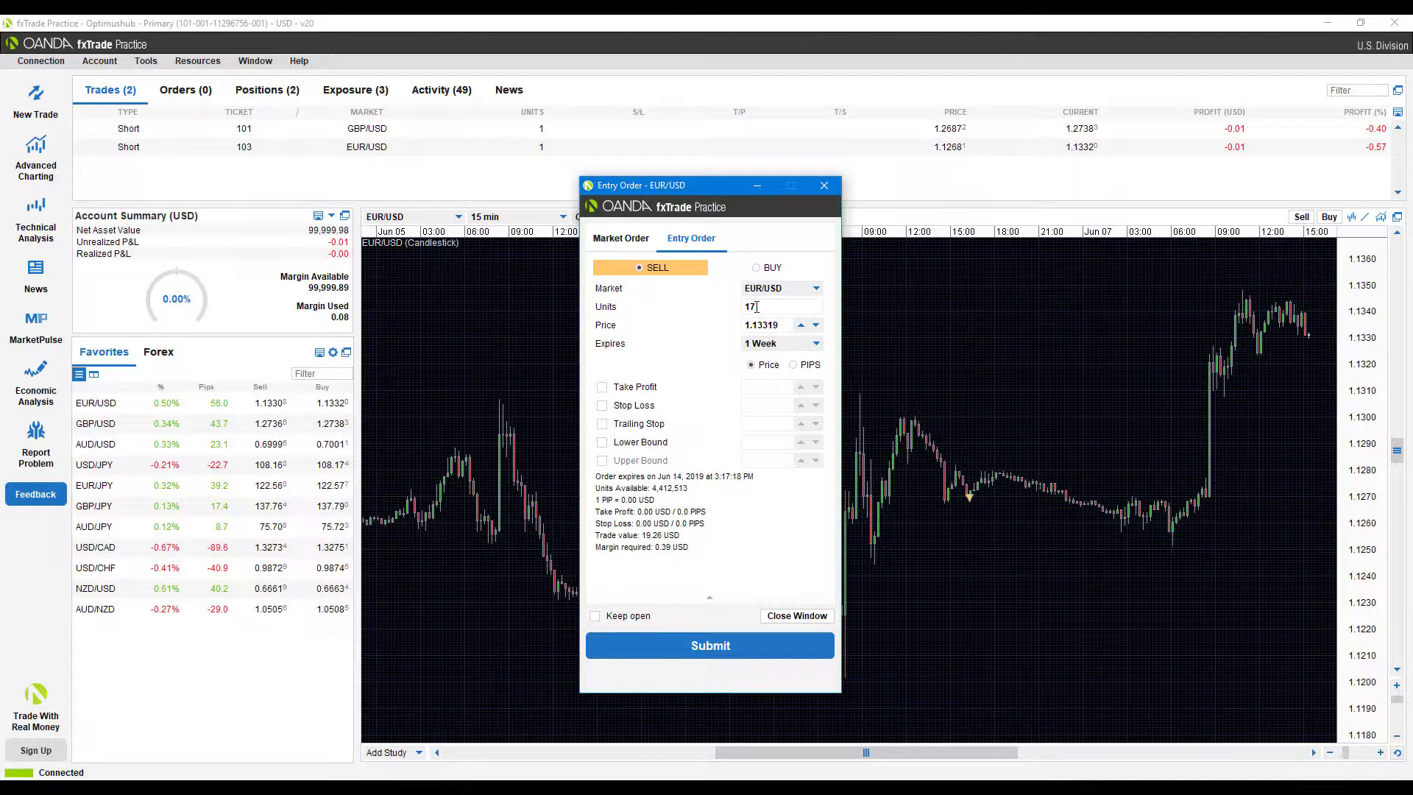
pyautogui.click(824, 185)
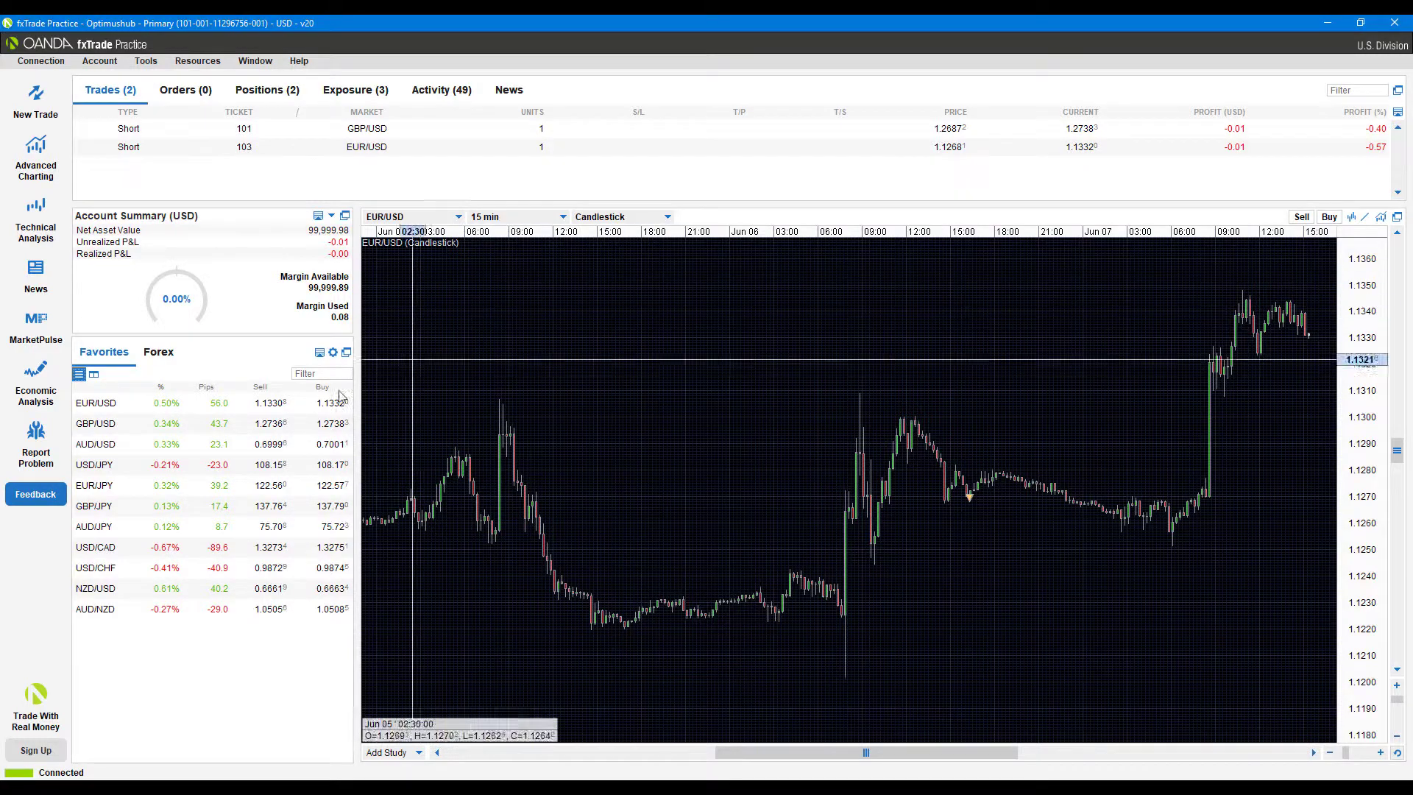
pyautogui.click(258, 405)
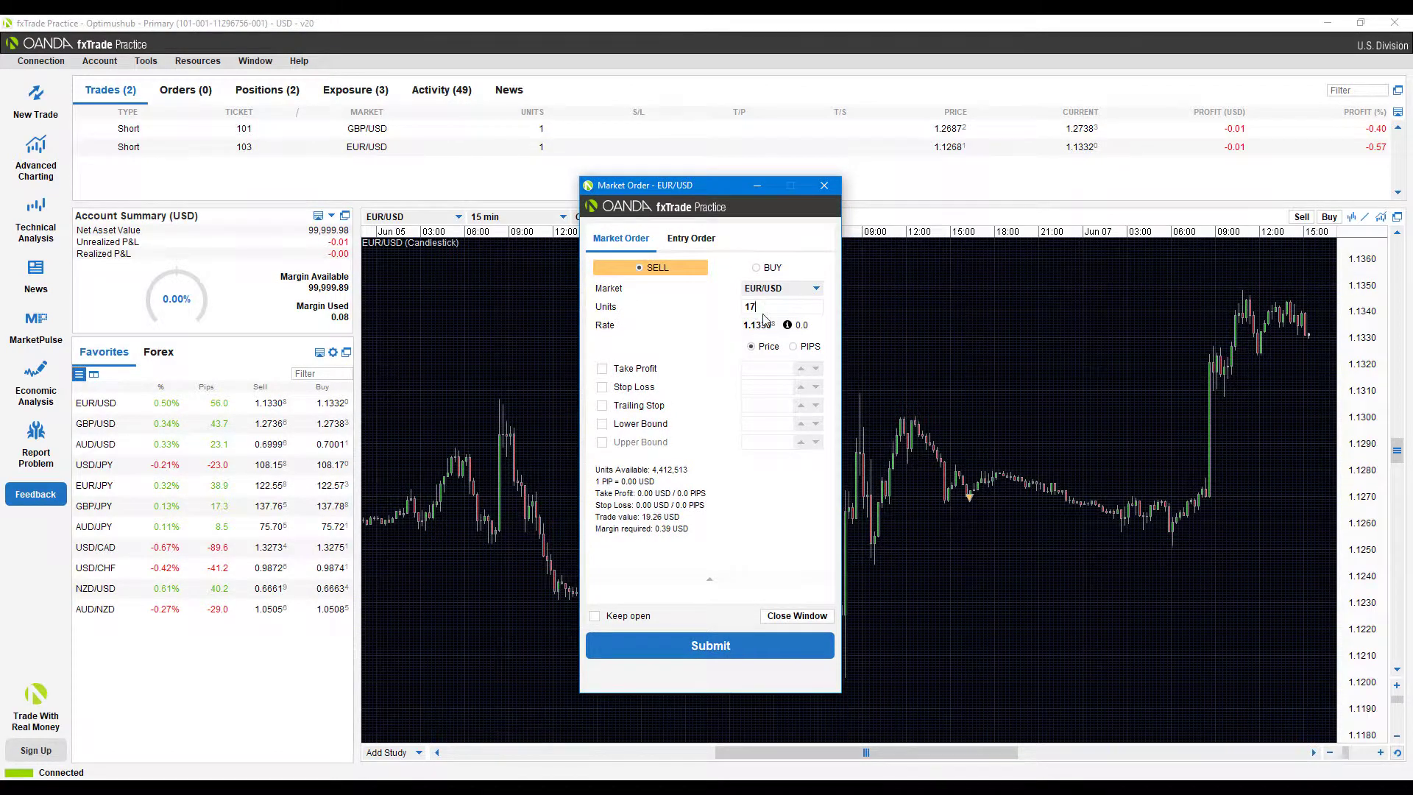
pyautogui.click(824, 184)
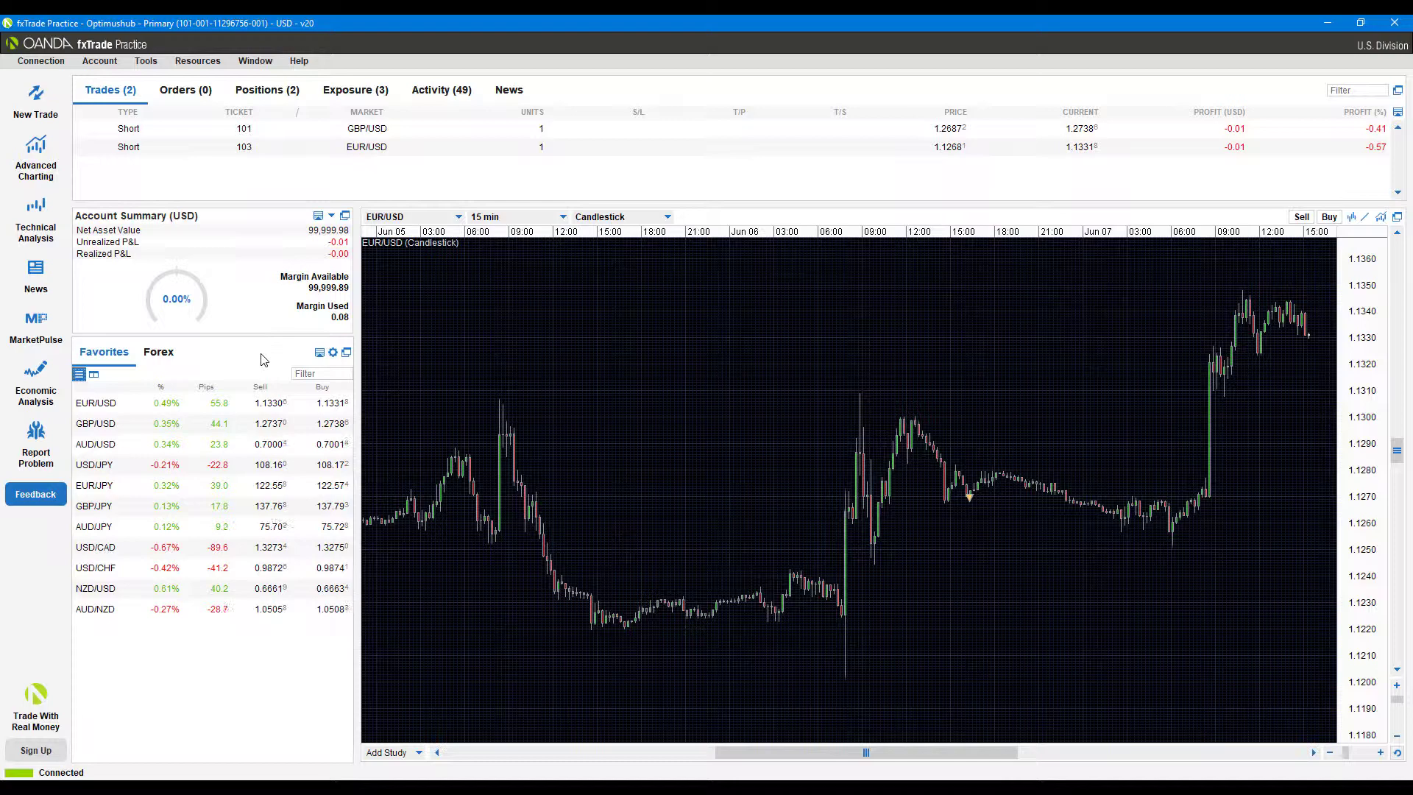
# Step: Toggle between the Forex and Favorites pair lists, then open the Trading preferences showing 17 units
pyautogui.click(151, 356)
pyautogui.click(123, 355)
pyautogui.click(151, 354)
pyautogui.click(124, 363)
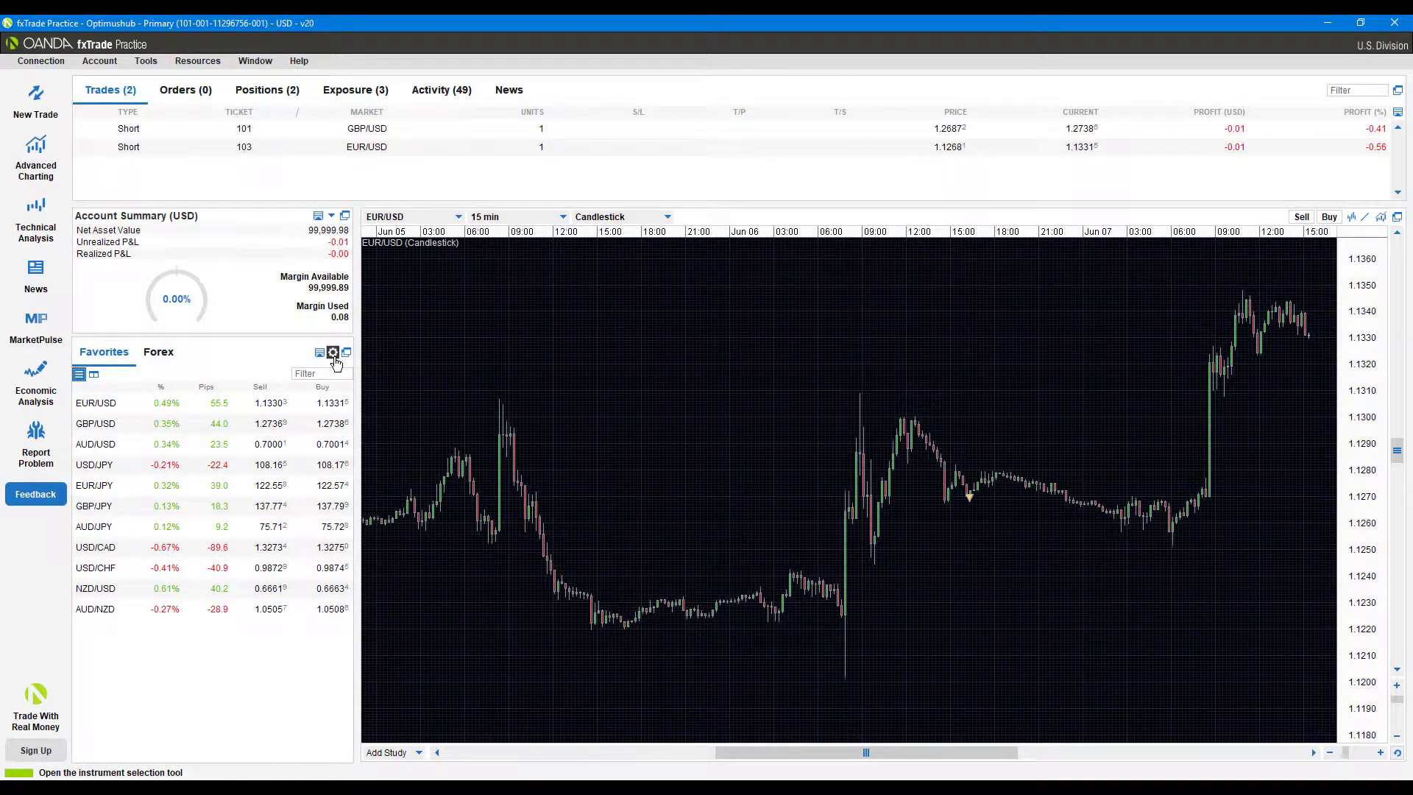
pyautogui.click(333, 353)
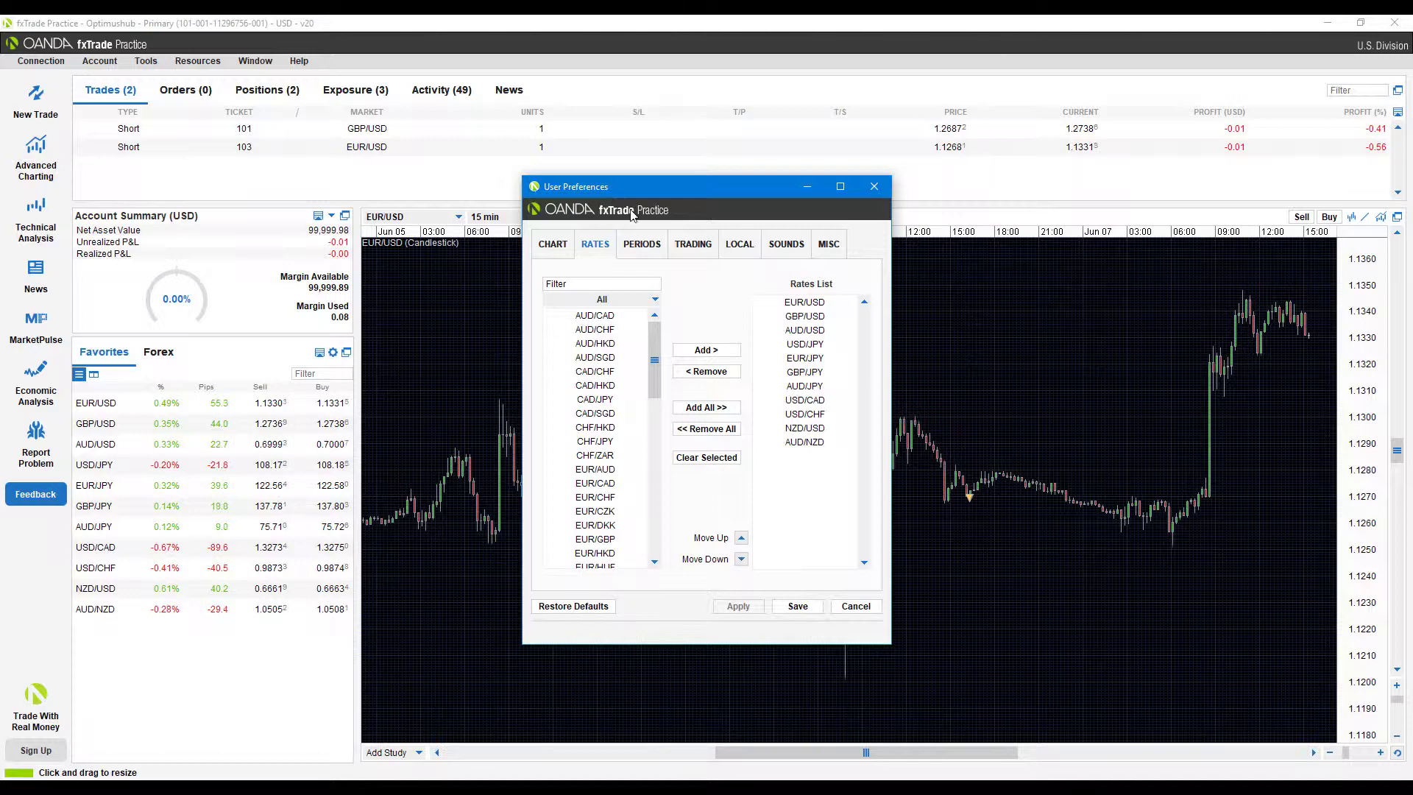
pyautogui.click(696, 247)
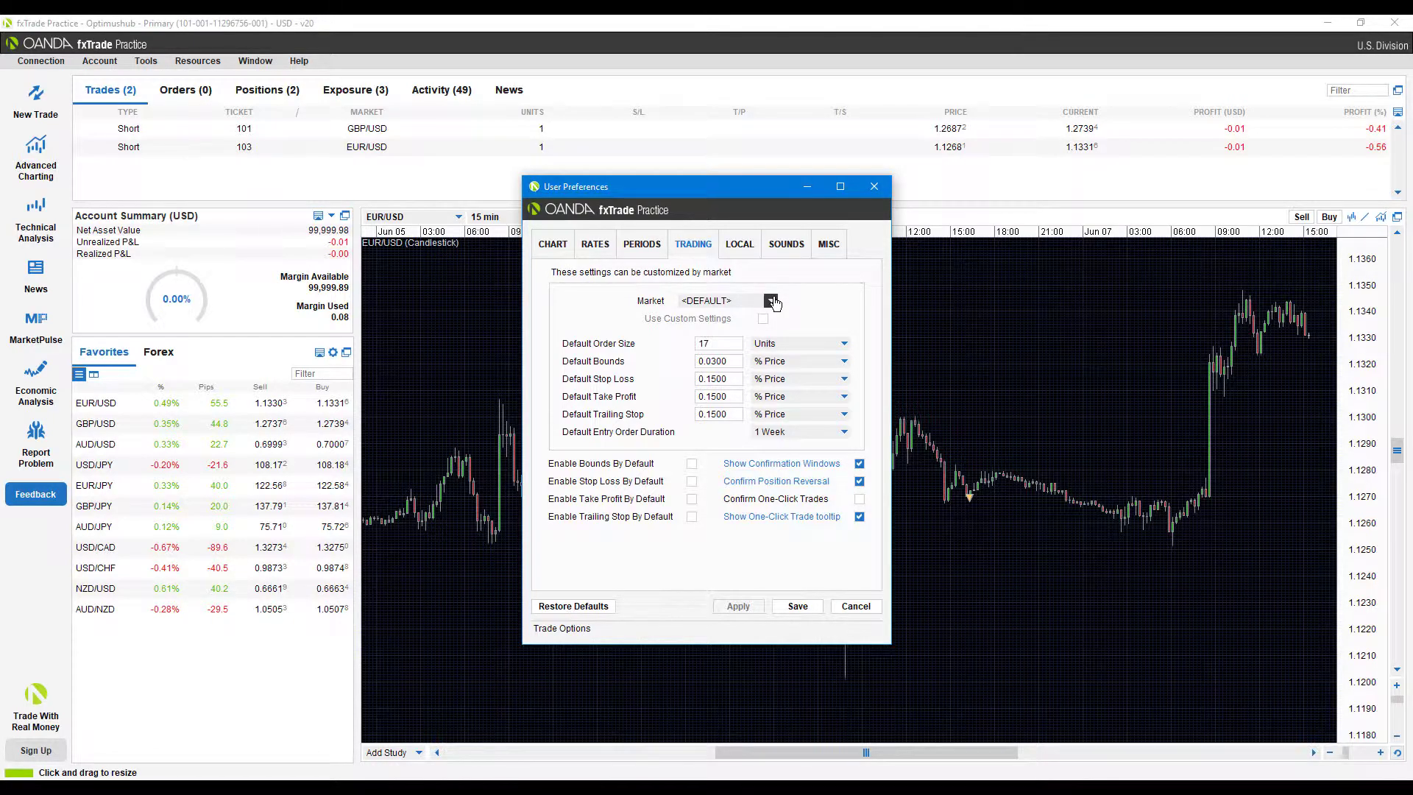
# Step: Pick EUR/USD and then GBP/USD in the Market dropdown, ticking Use Custom Settings for each
pyautogui.click(771, 301)
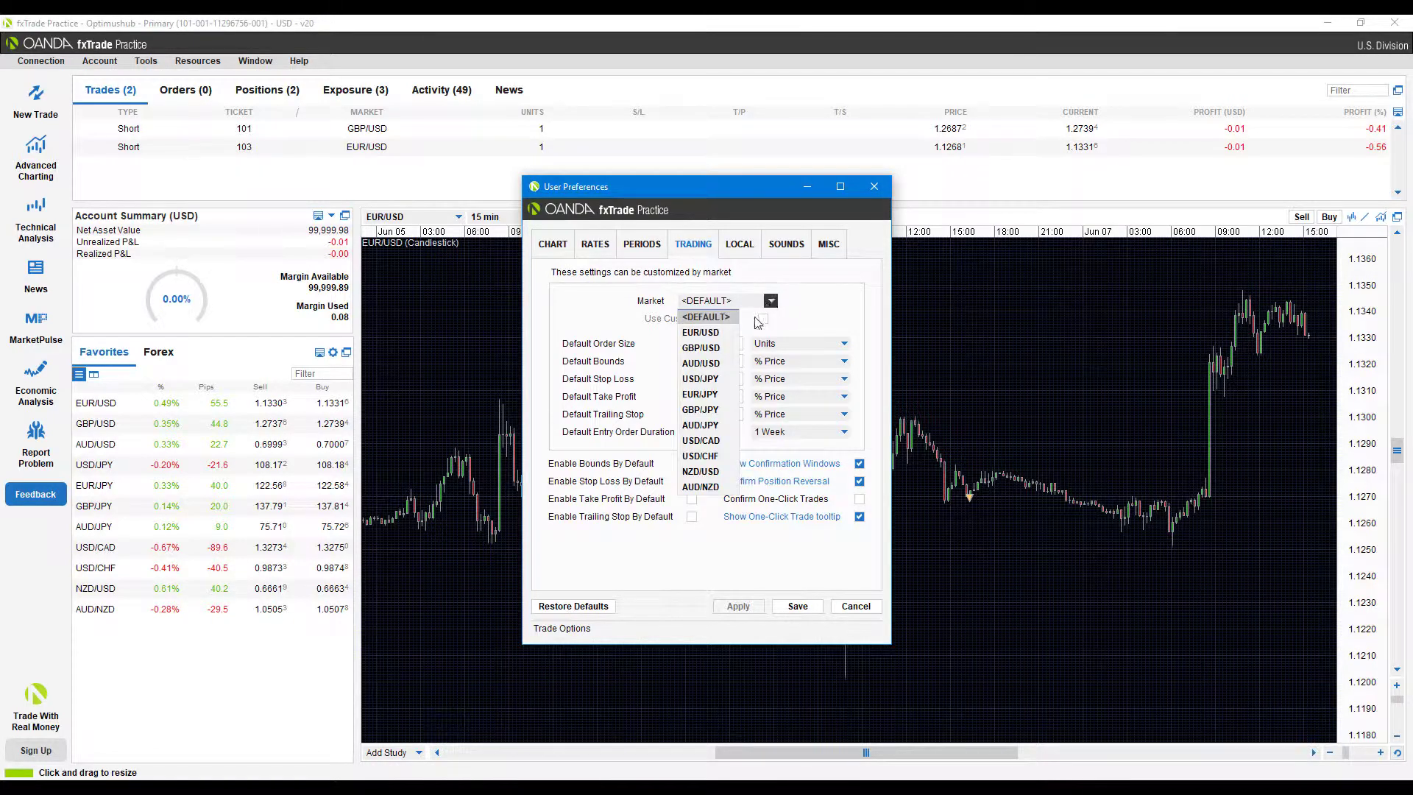
pyautogui.click(716, 333)
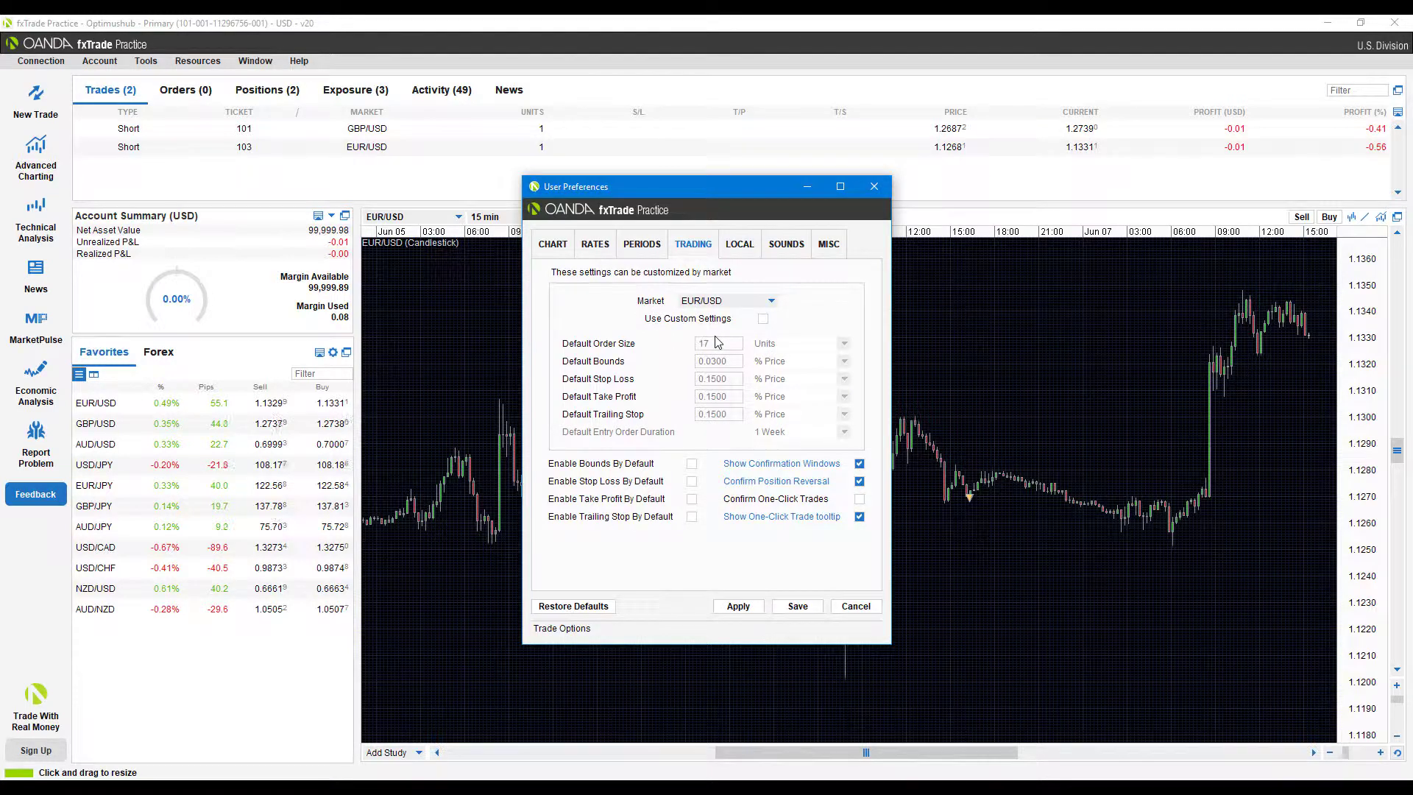
pyautogui.click(763, 320)
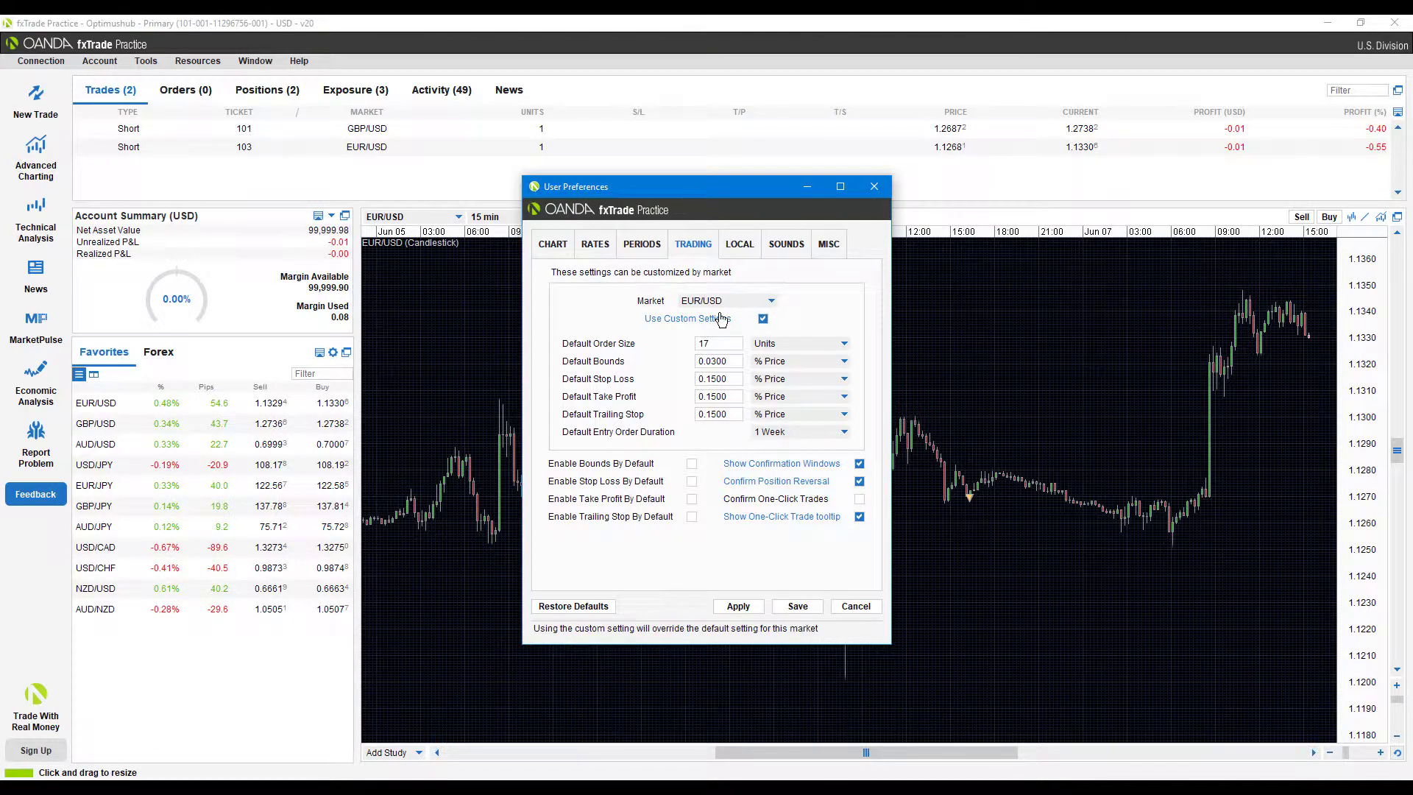
pyautogui.click(770, 301)
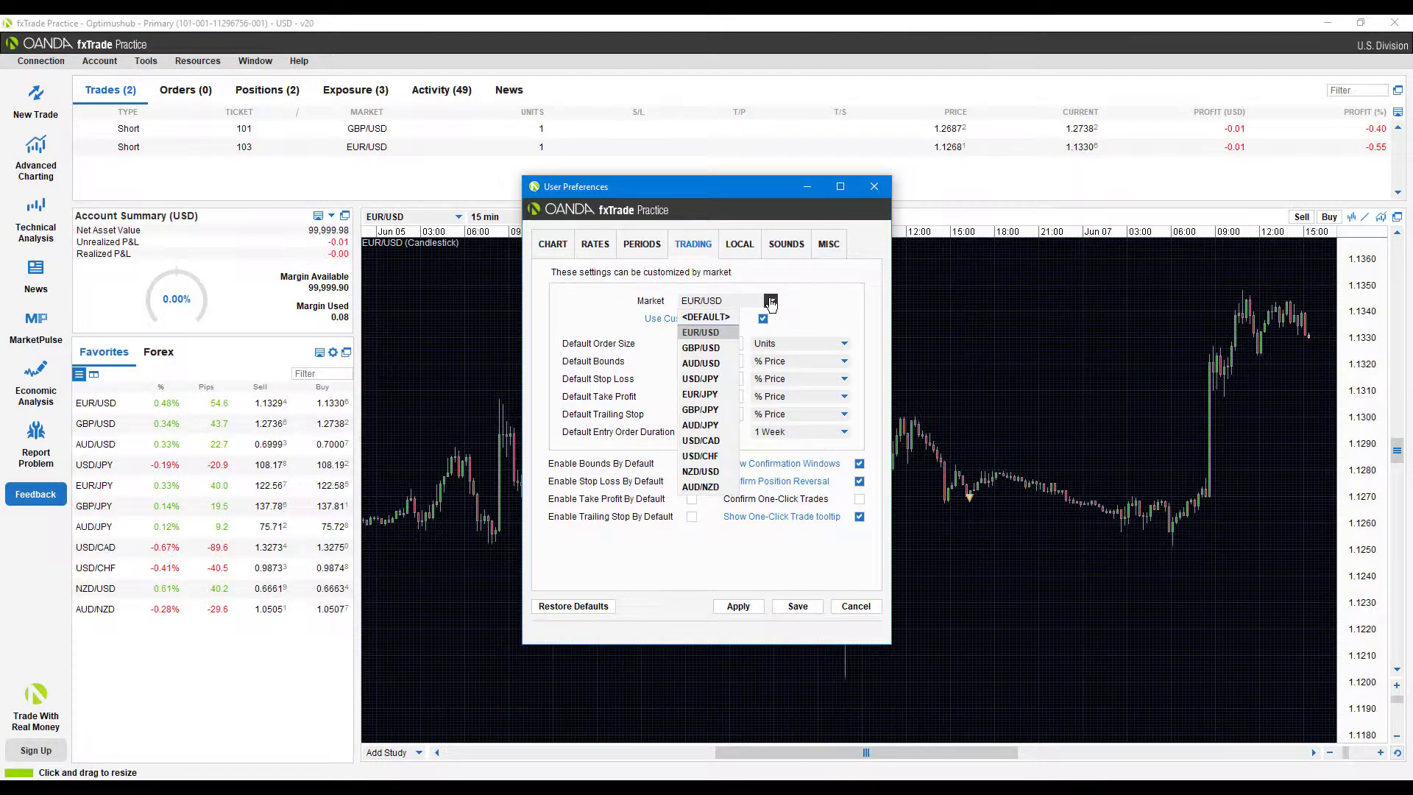
pyautogui.click(723, 352)
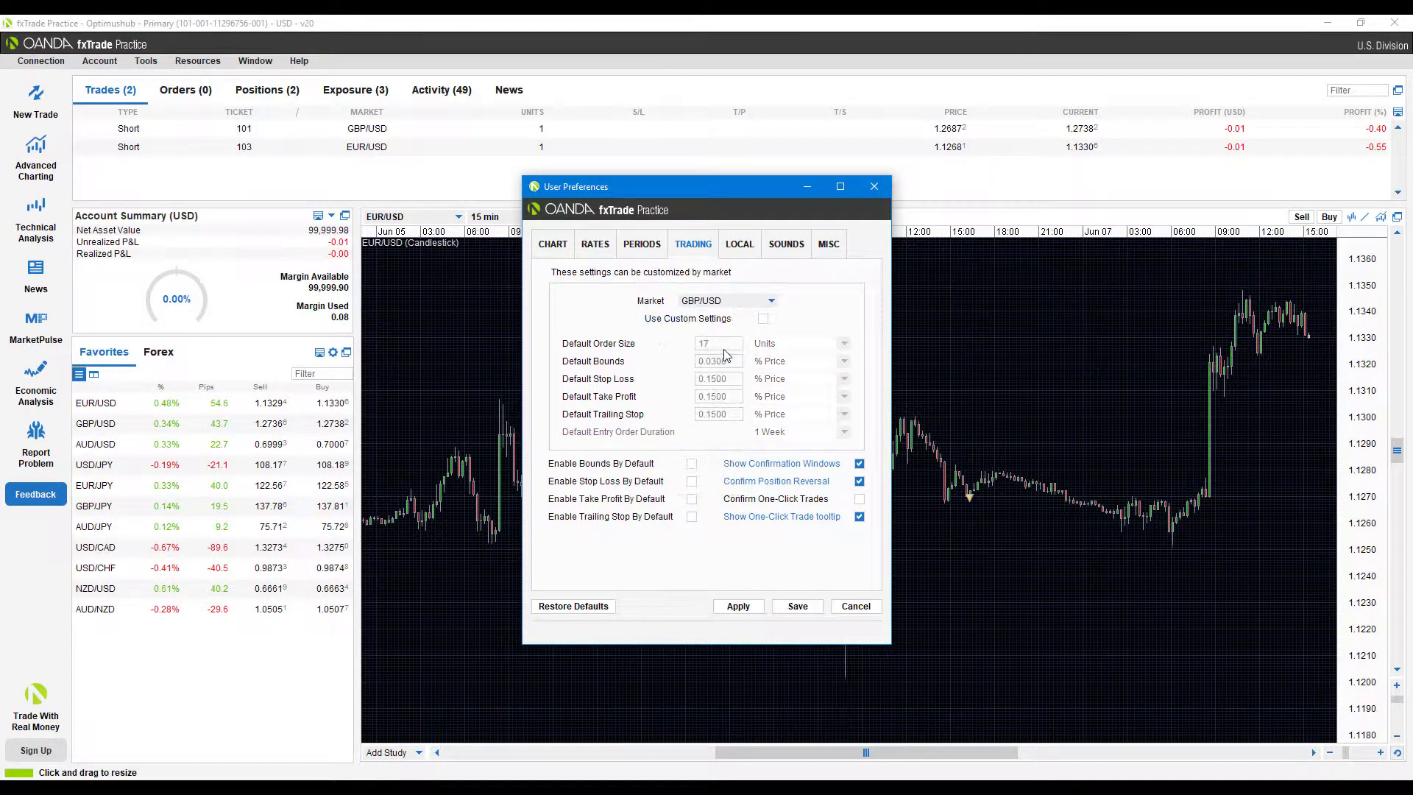
pyautogui.click(762, 320)
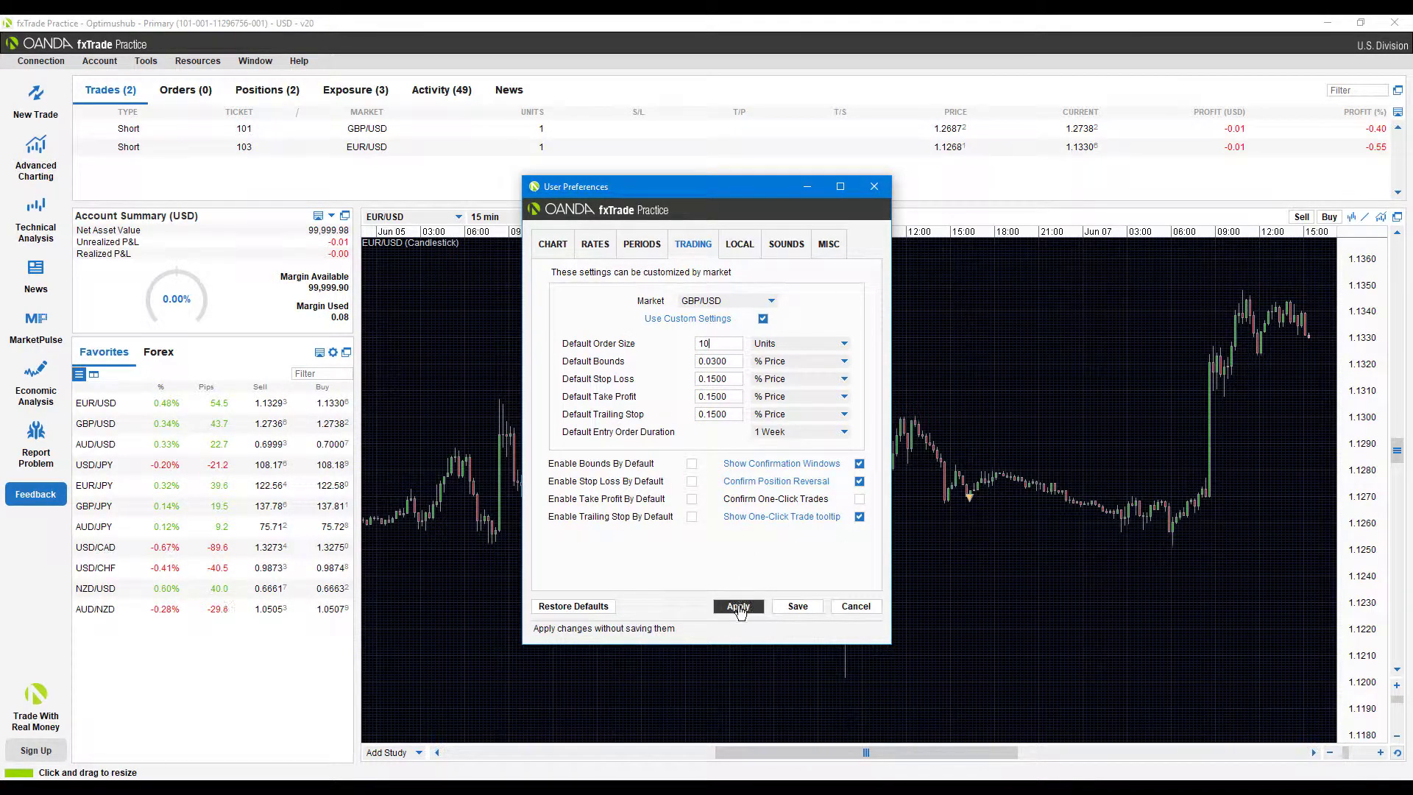
# Step: Save the preferences and confirm GBP/USD sell tickets open with 10 units and EUR/USD with 17
pyautogui.click(799, 607)
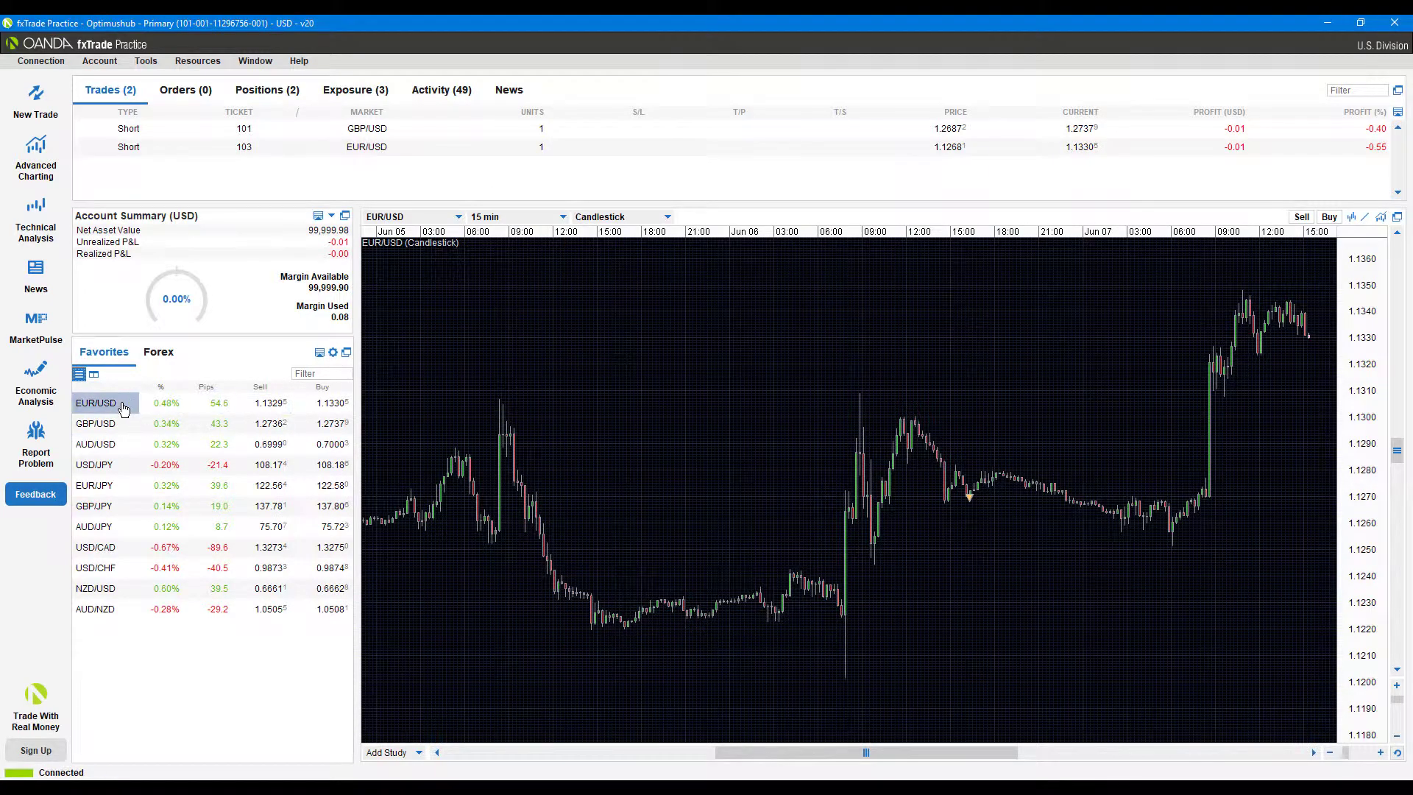
pyautogui.click(281, 410)
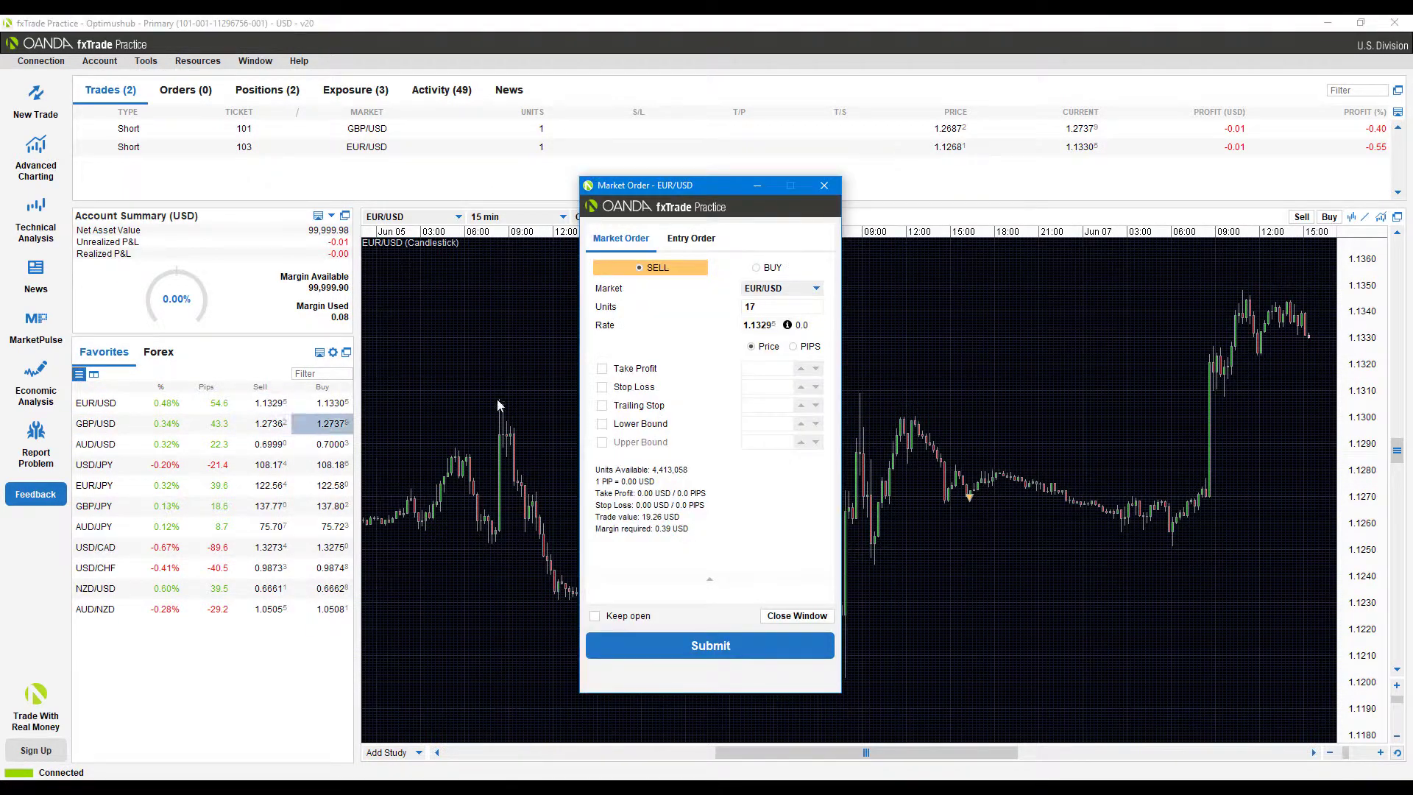
pyautogui.click(824, 186)
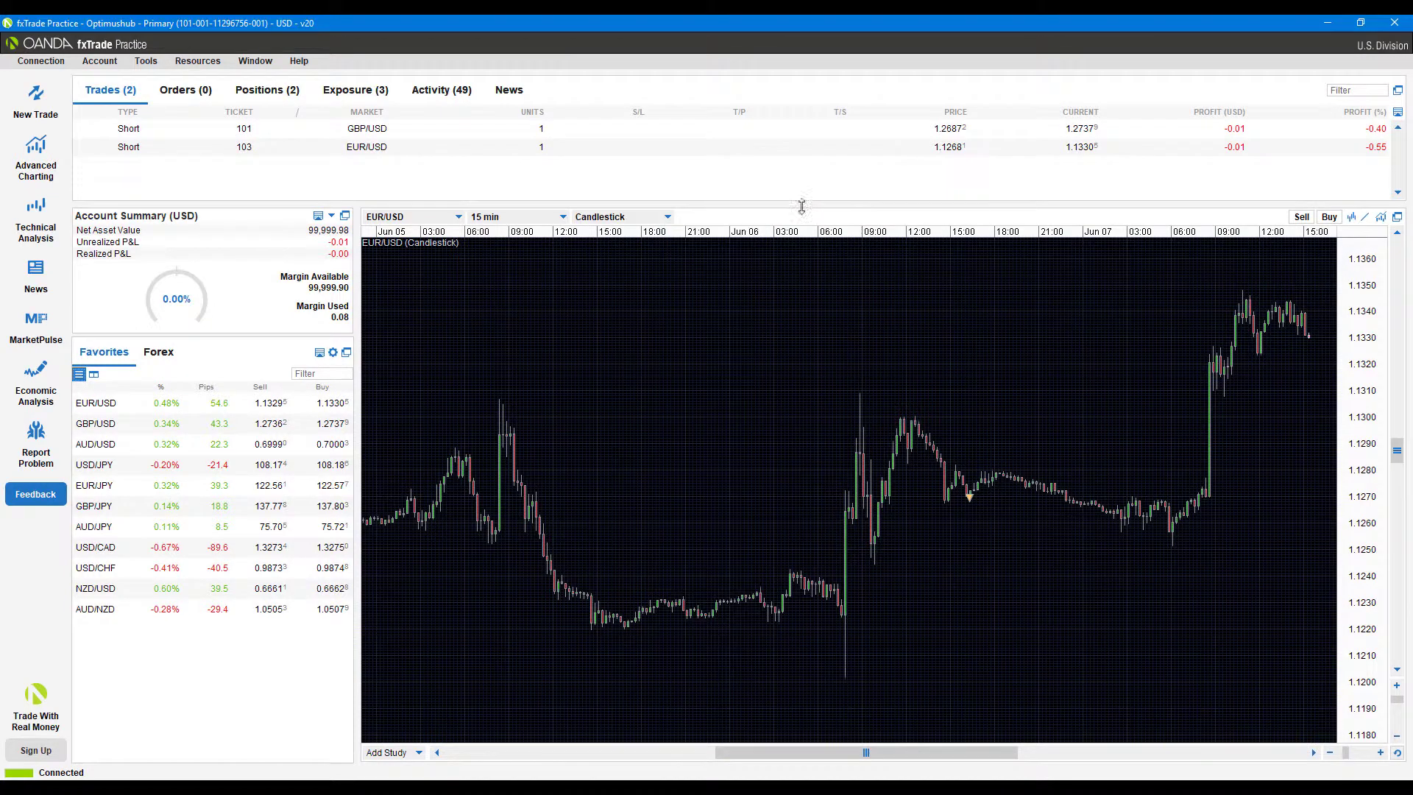
pyautogui.click(261, 425)
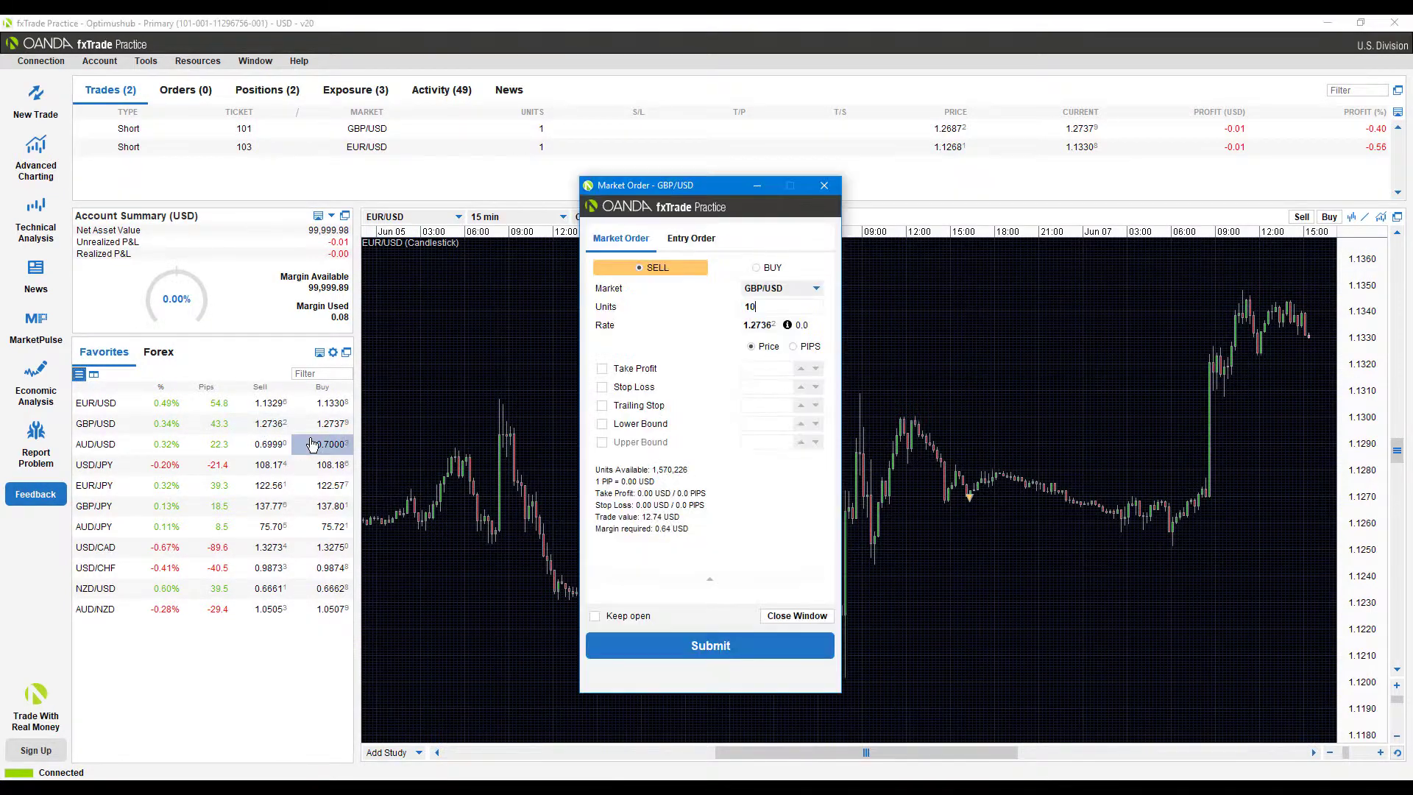
pyautogui.click(823, 185)
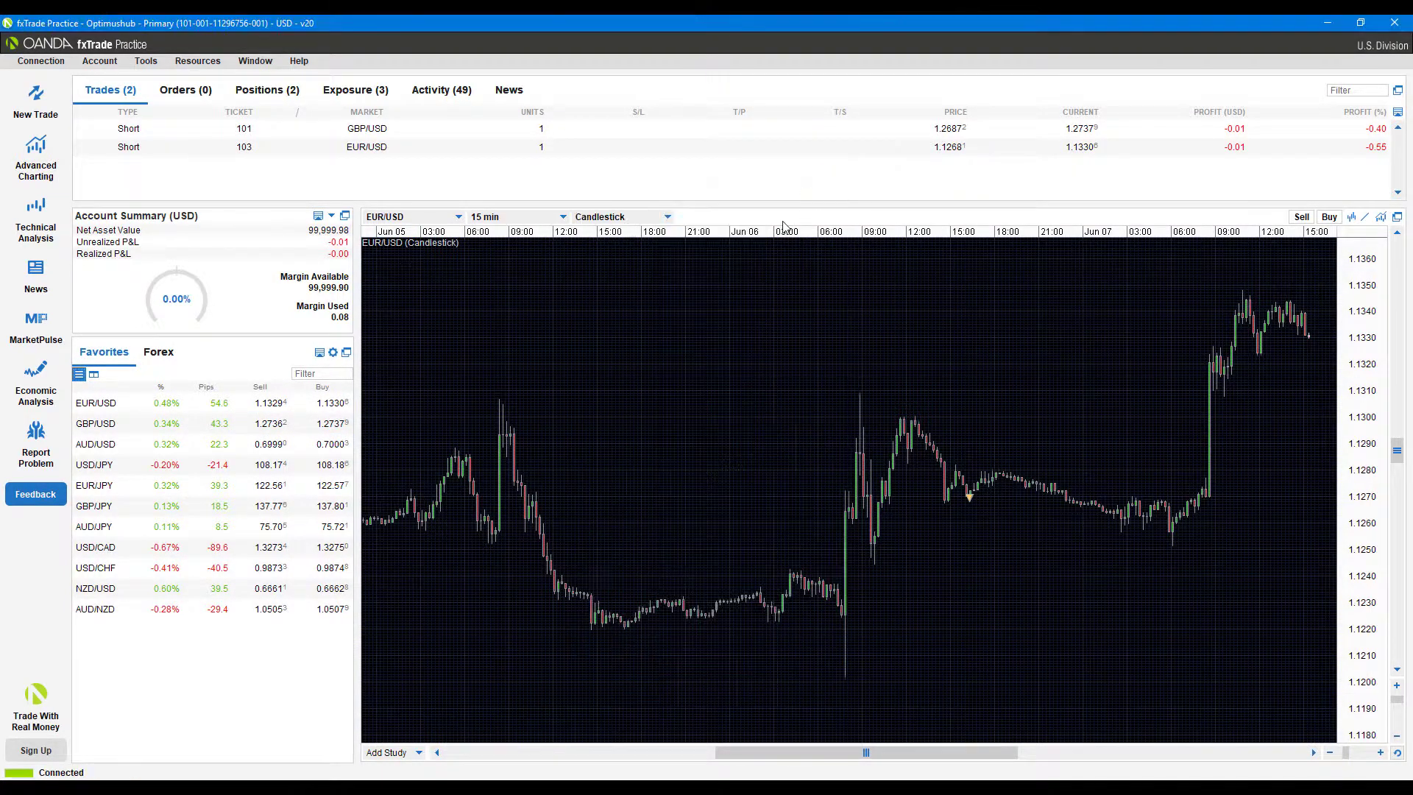
# Step: Reopen Trading preferences, untick custom settings for EUR/USD*, and switch the Market back to <DEFAULT>
pyautogui.click(333, 353)
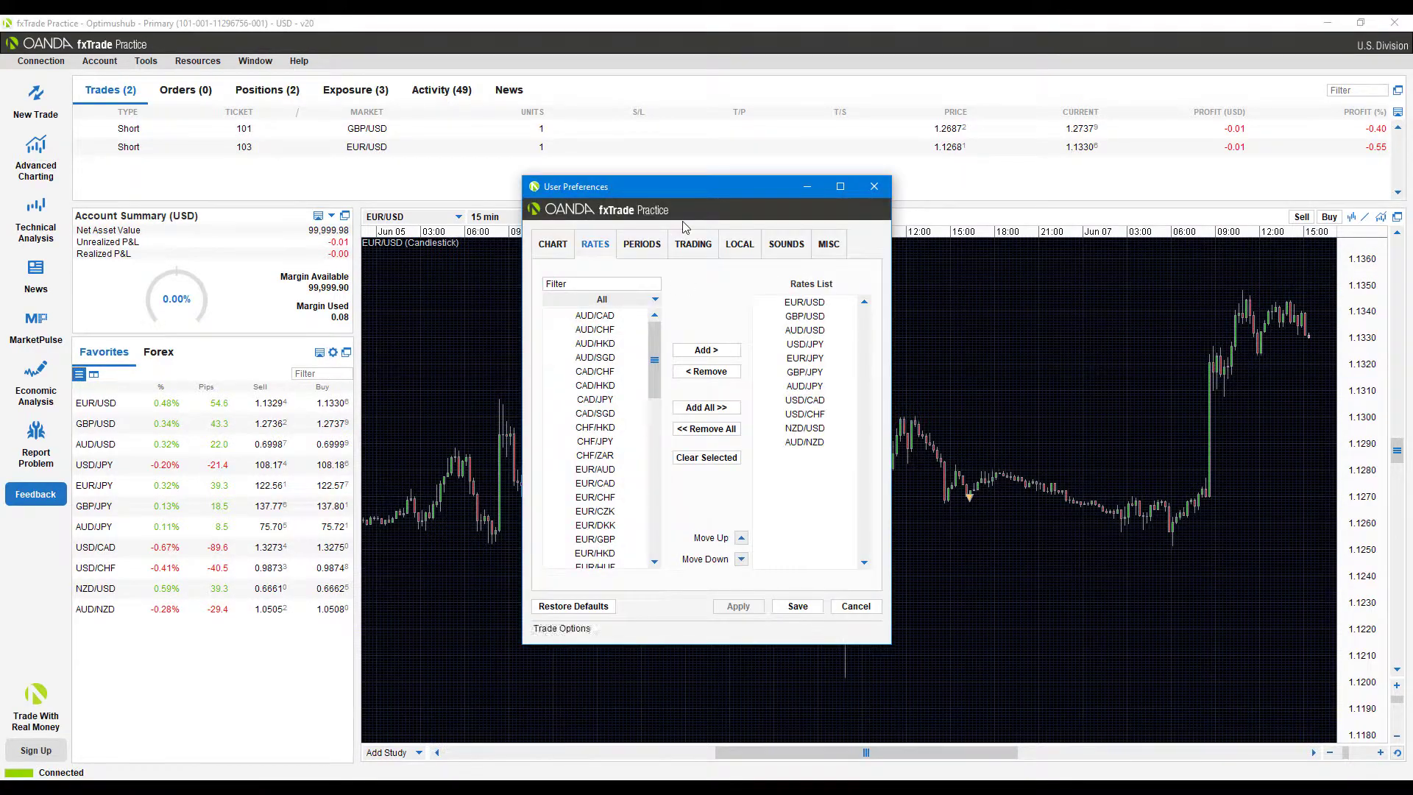
pyautogui.click(708, 244)
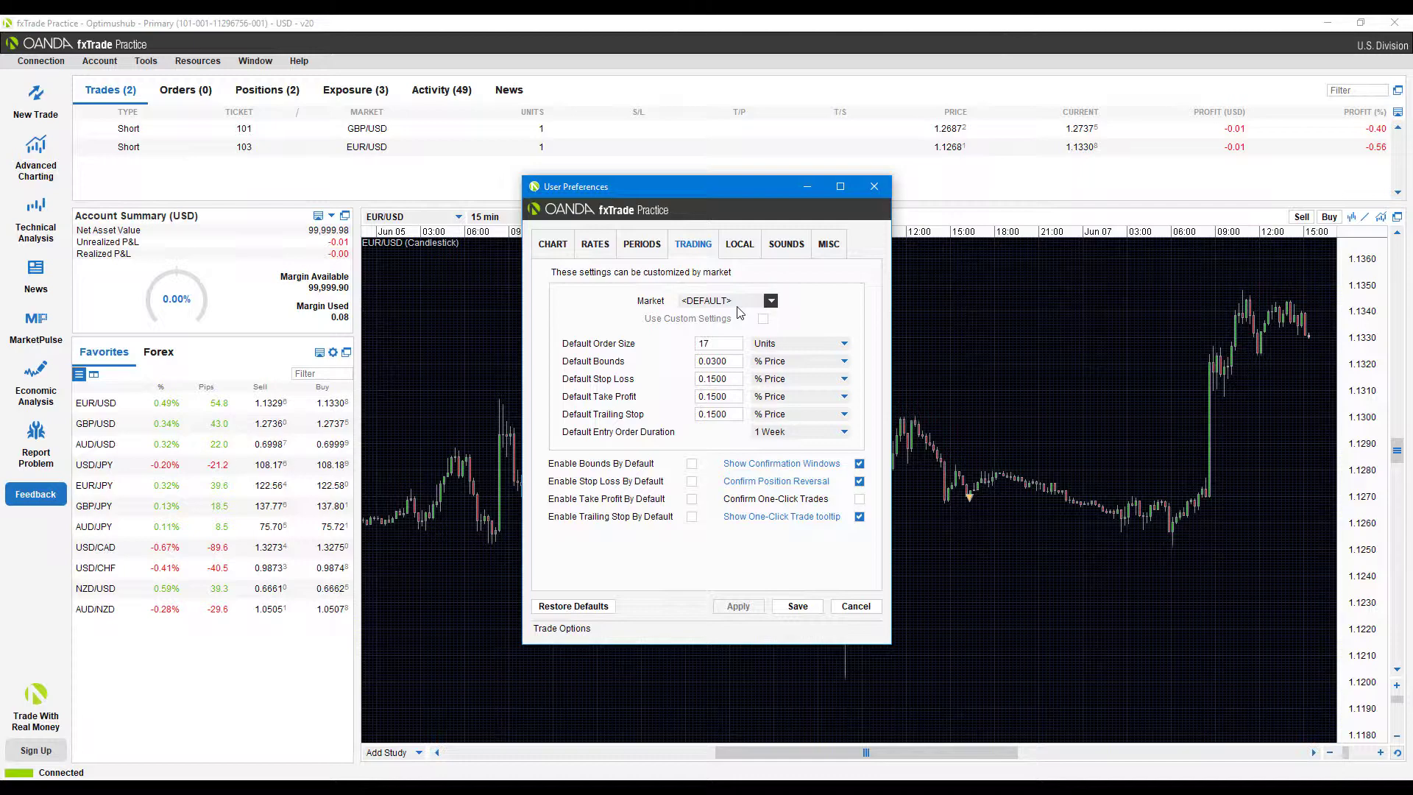
pyautogui.click(738, 304)
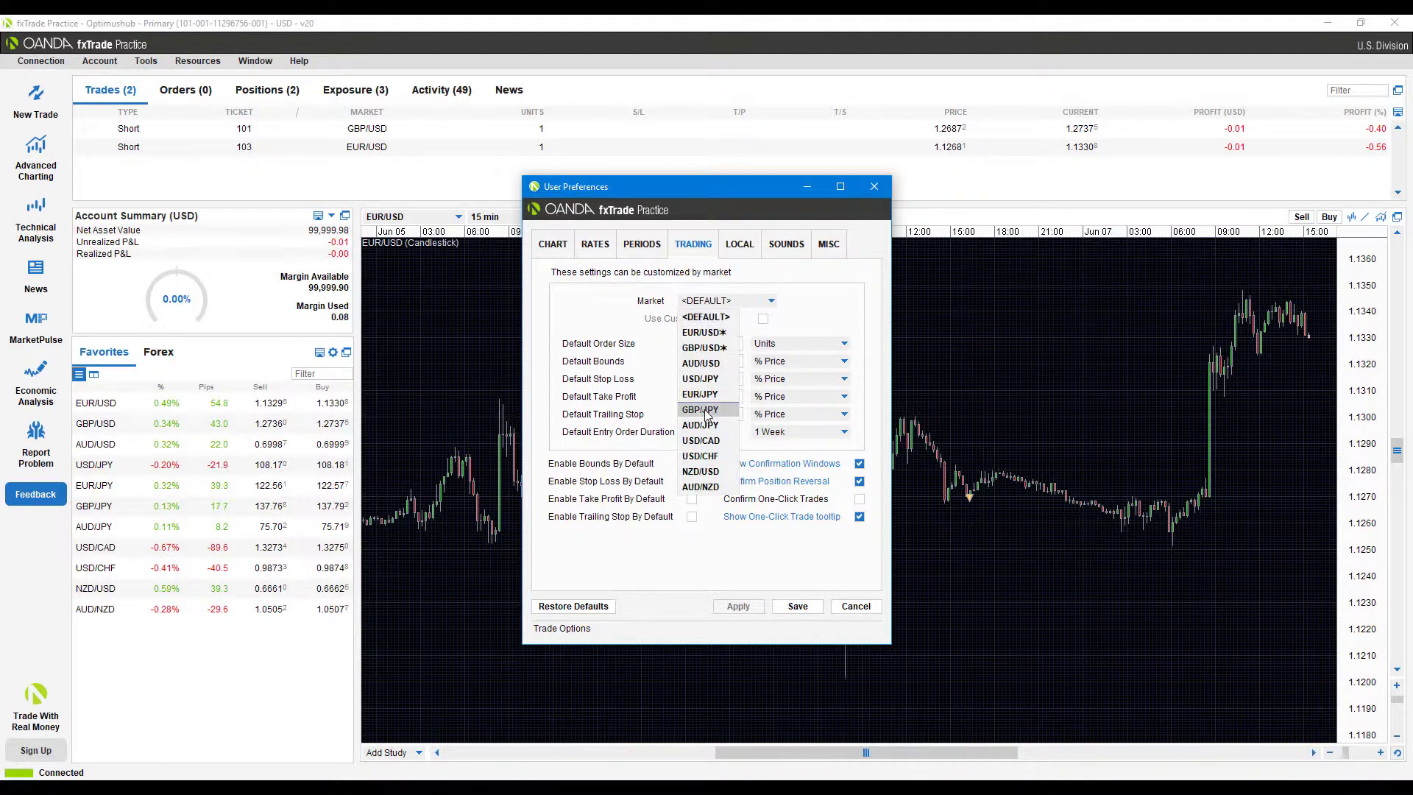
pyautogui.click(719, 333)
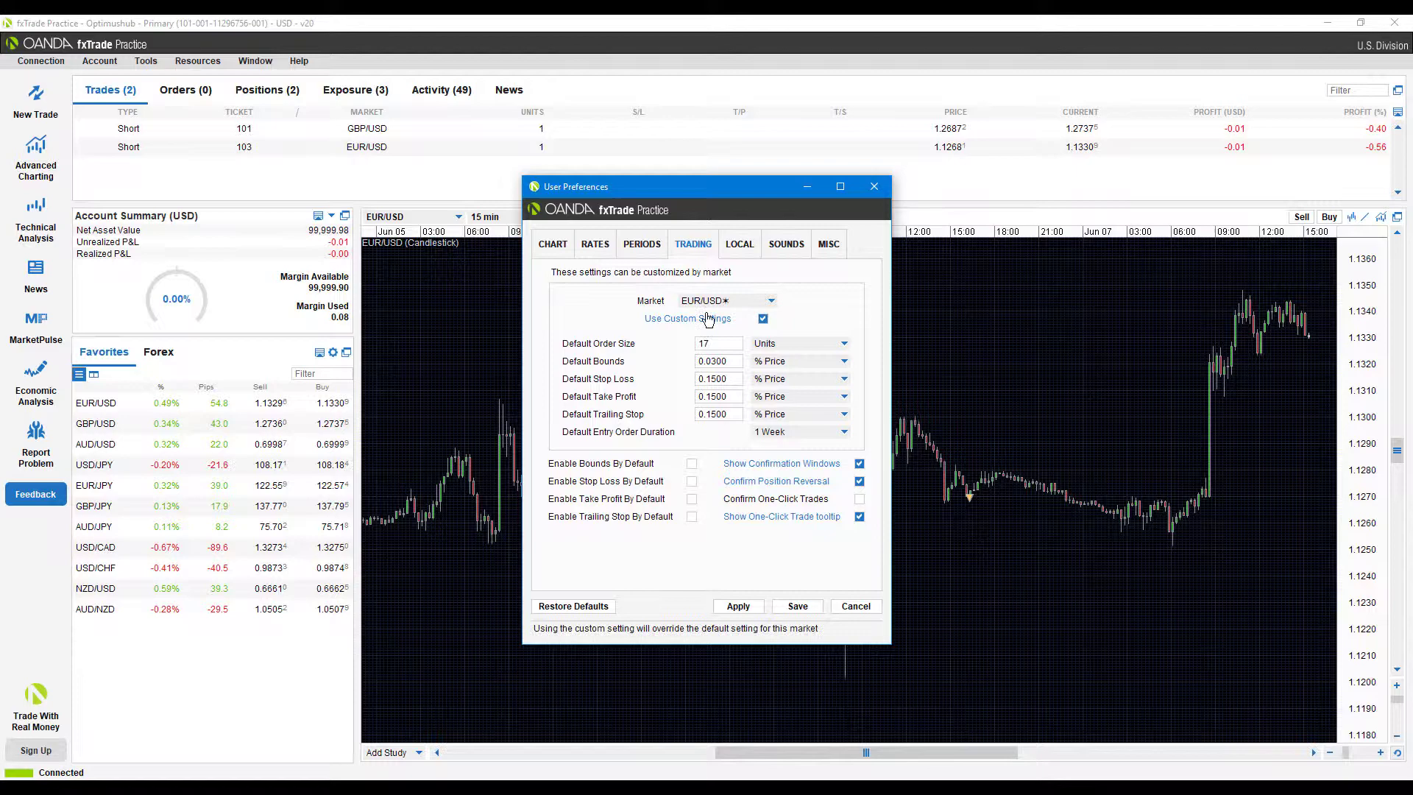
pyautogui.click(764, 319)
pyautogui.click(771, 300)
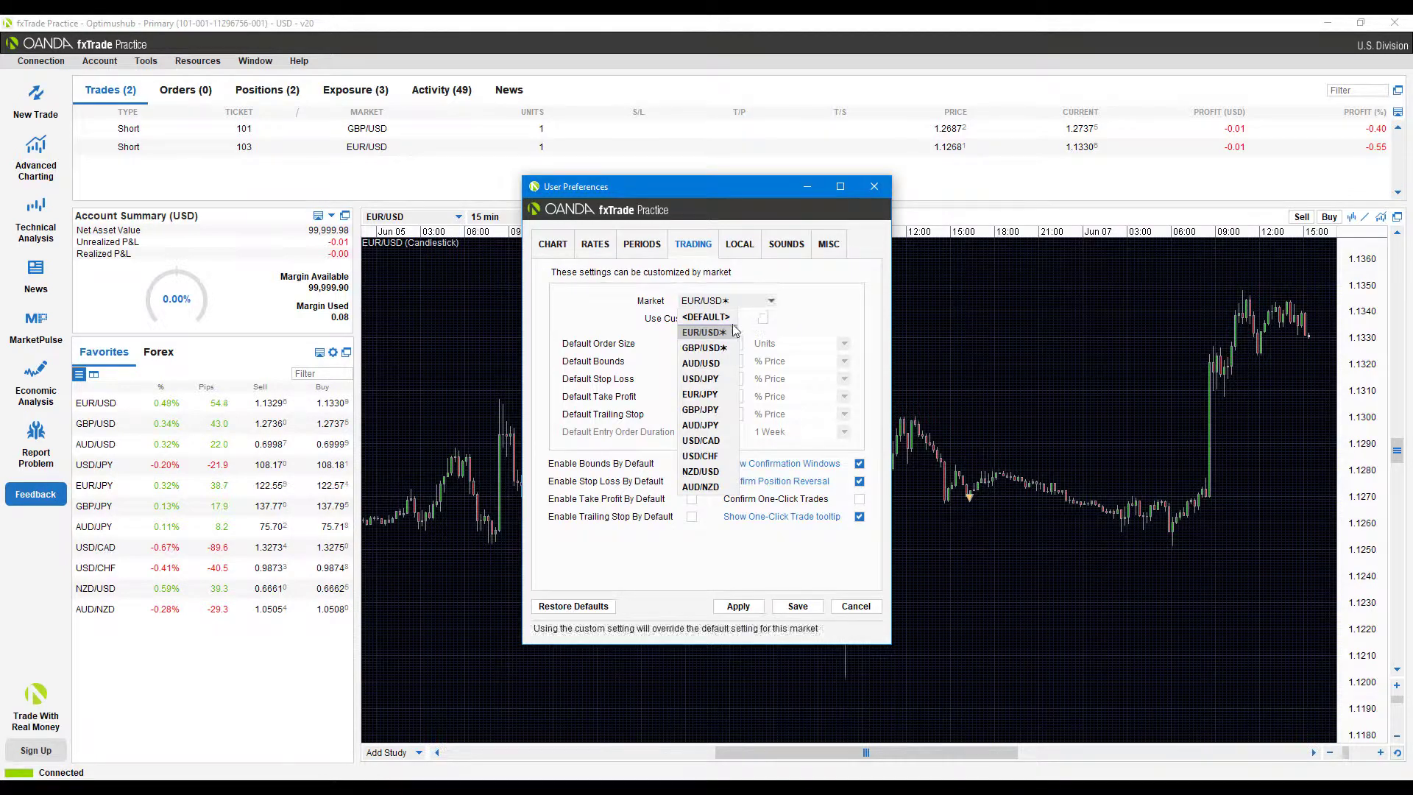
pyautogui.click(705, 318)
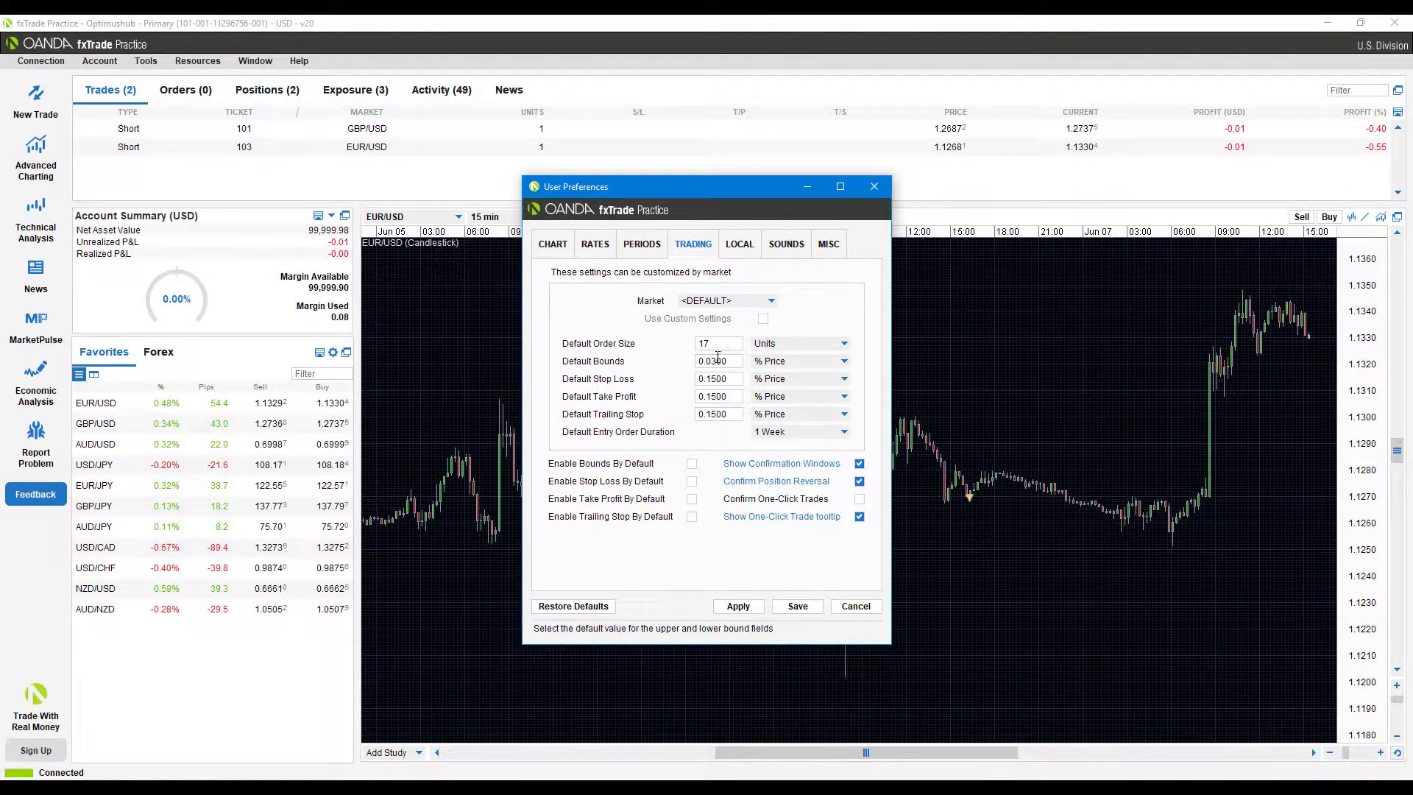
# Step: Replace the <DEFAULT> order size of 17 with 10, leaving the unit dropdown on Units
pyautogui.press('Tab')
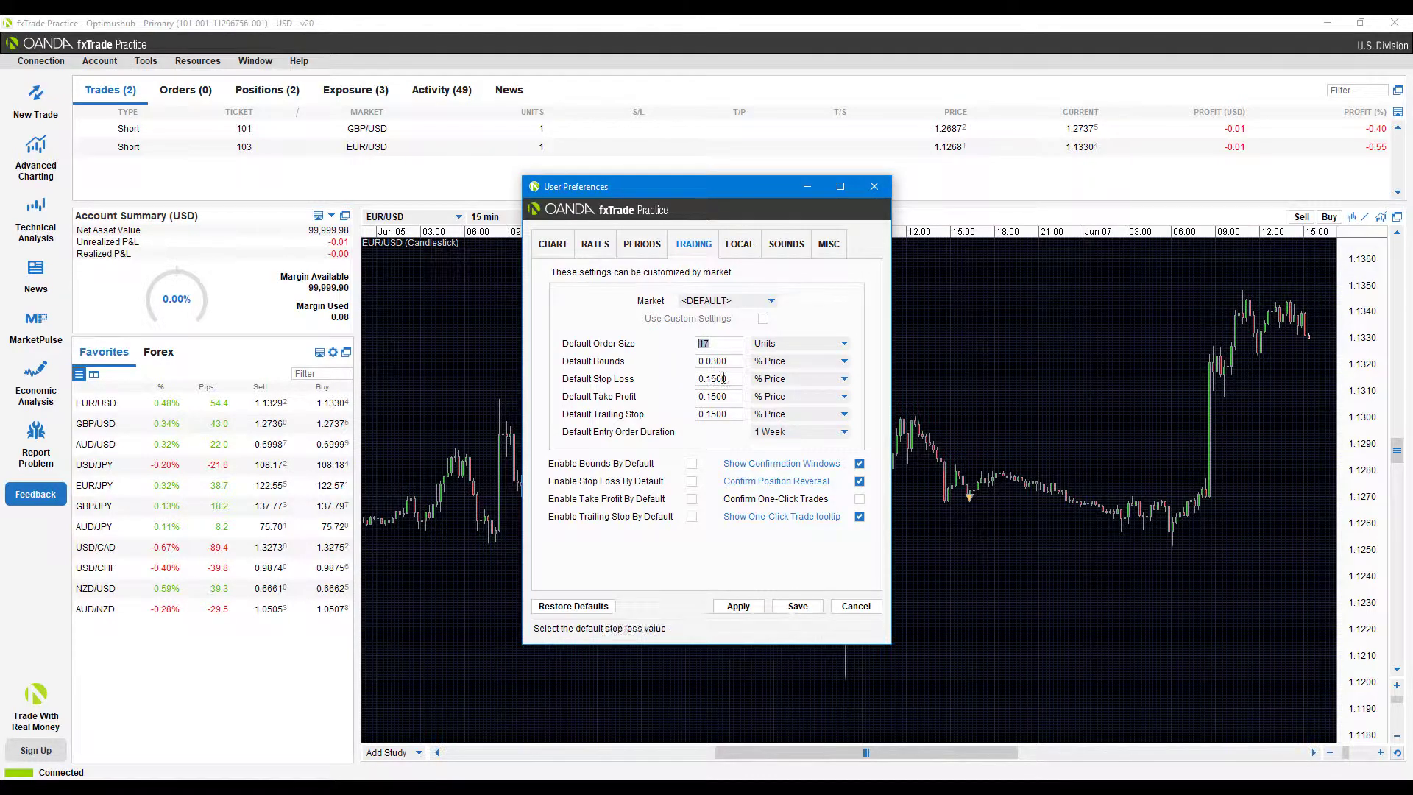
pyautogui.write('10')
pyautogui.click(844, 343)
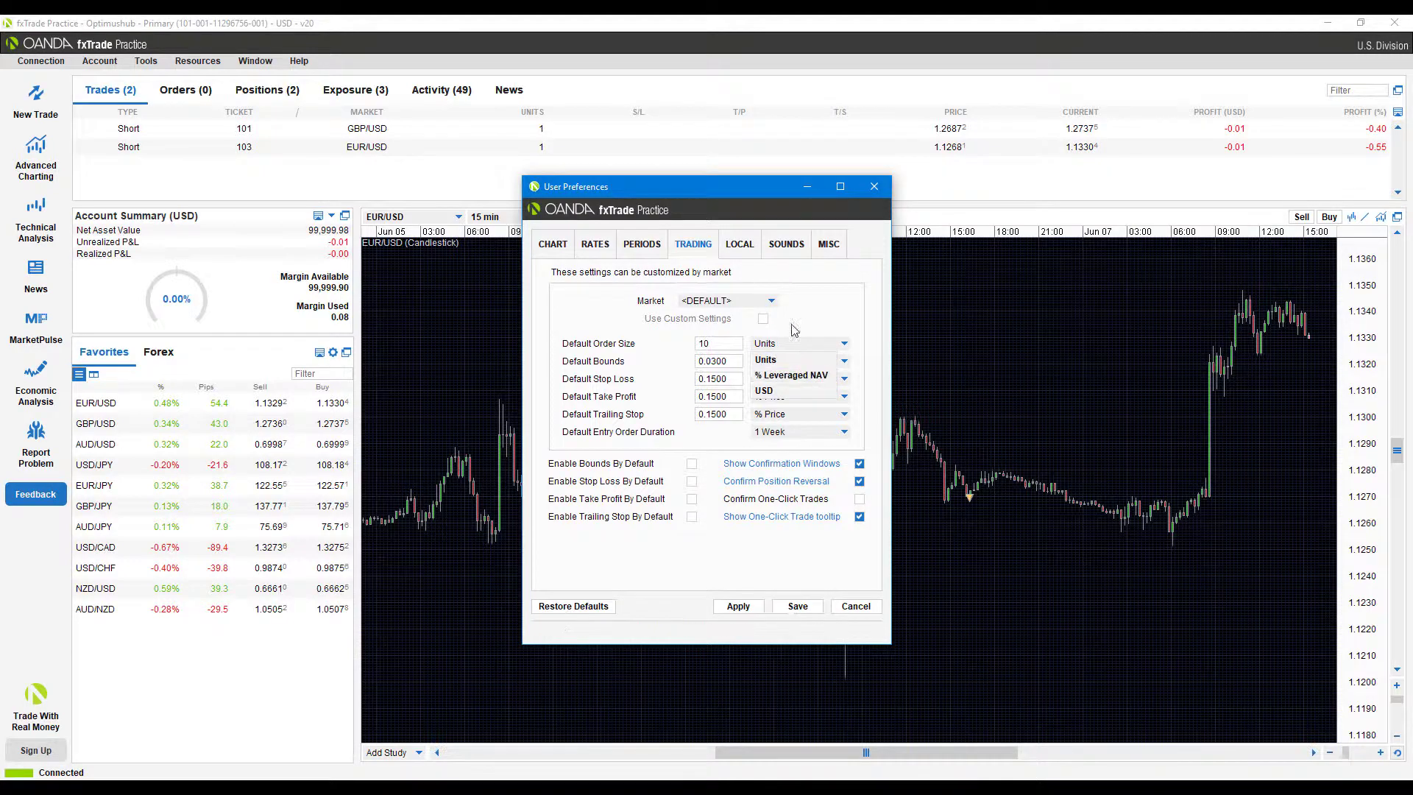
pyautogui.click(797, 344)
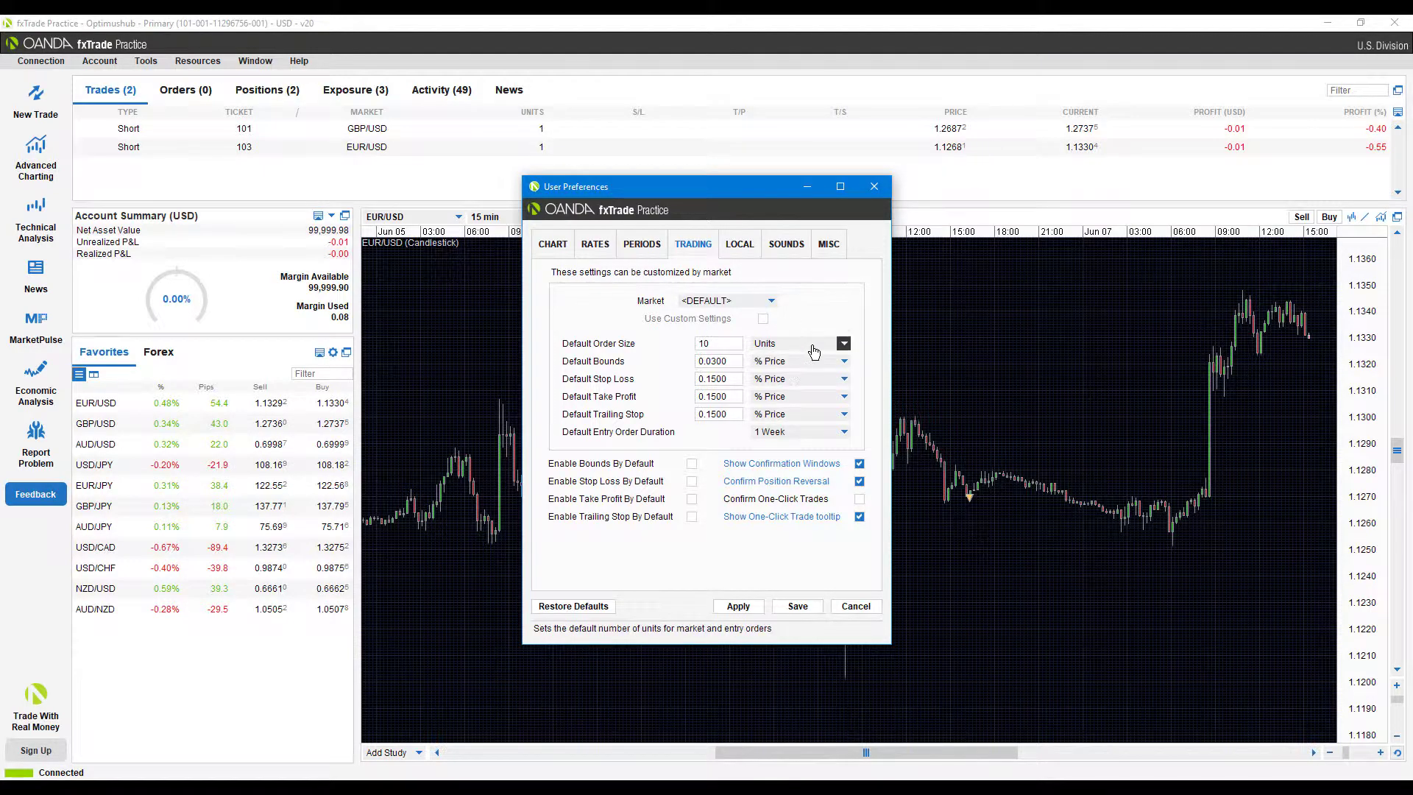
pyautogui.click(813, 352)
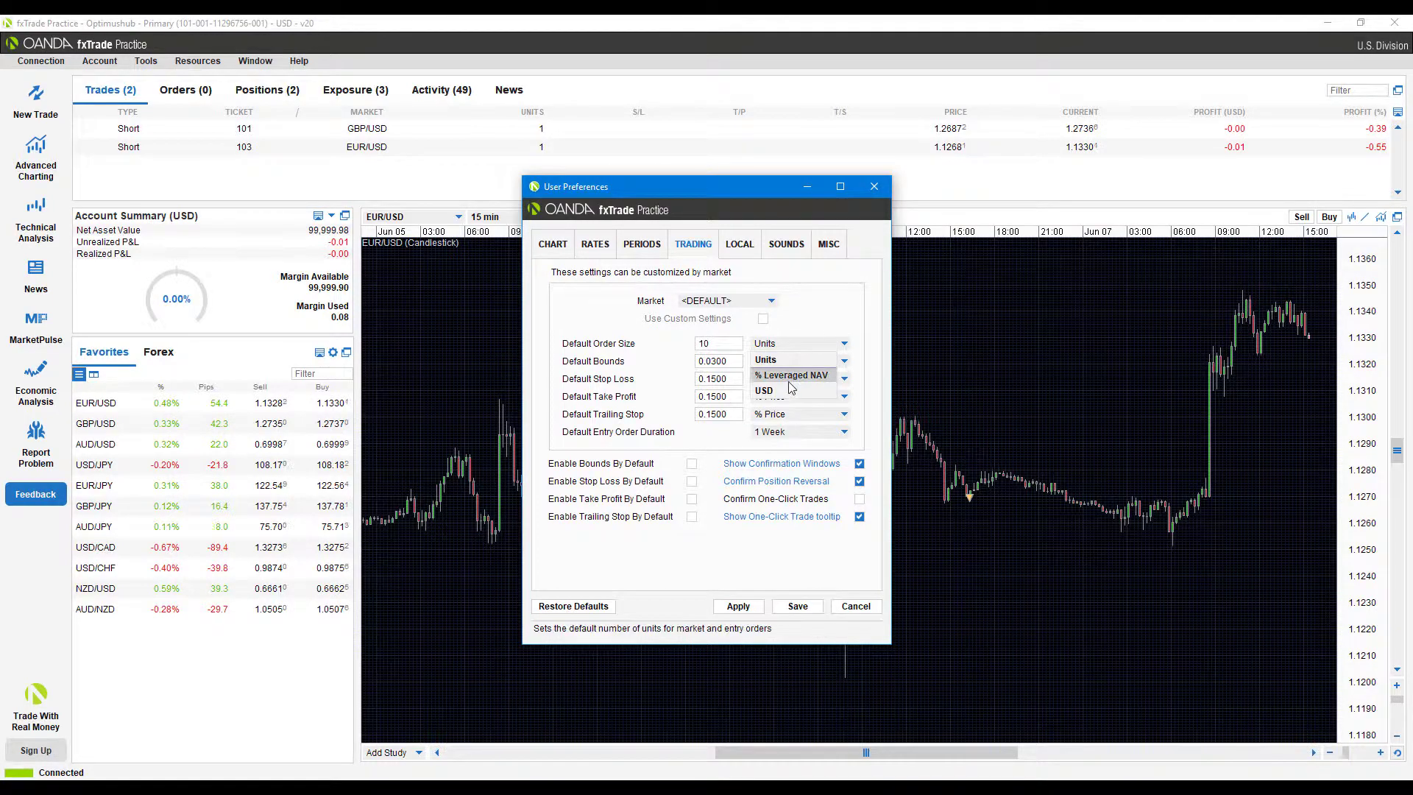
pyautogui.click(802, 335)
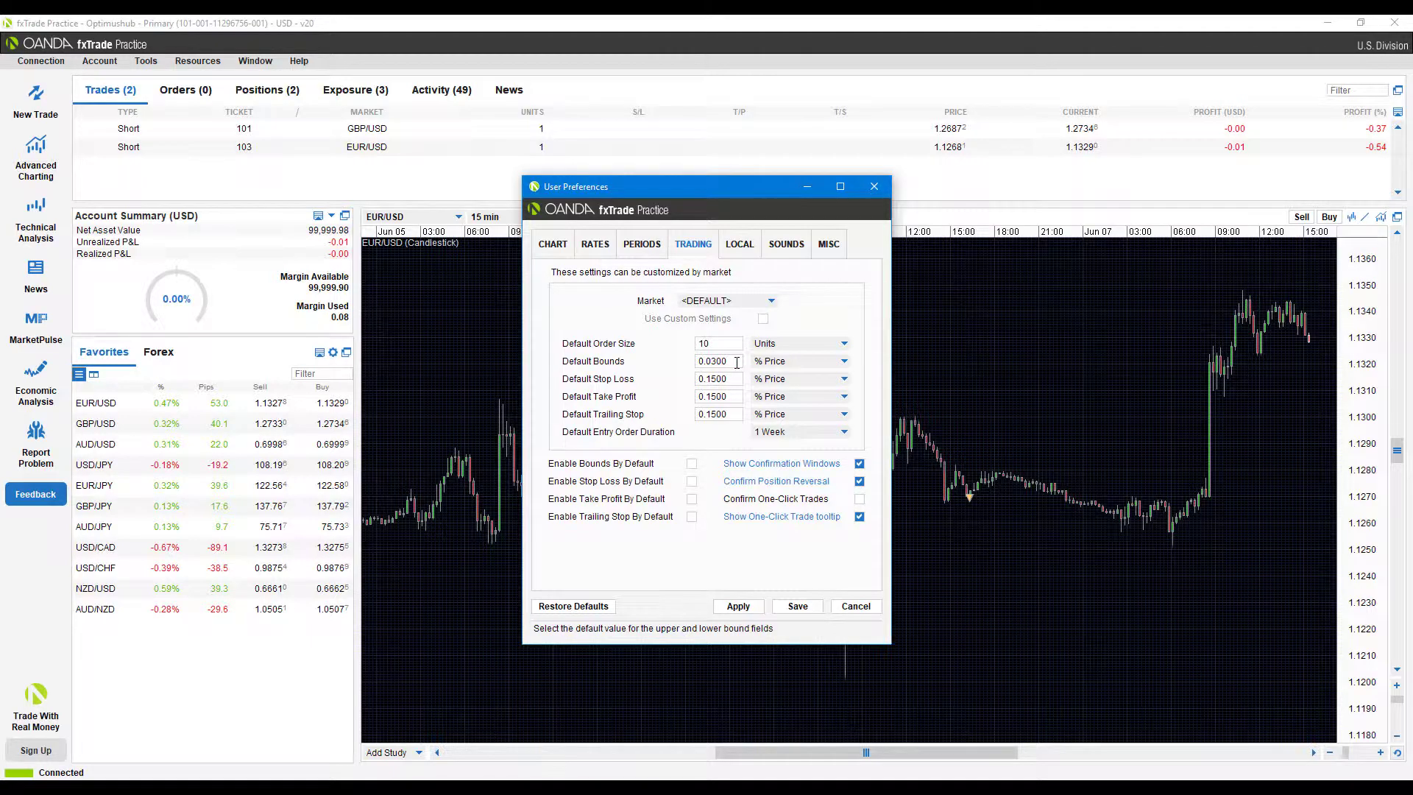
pyautogui.click(737, 363)
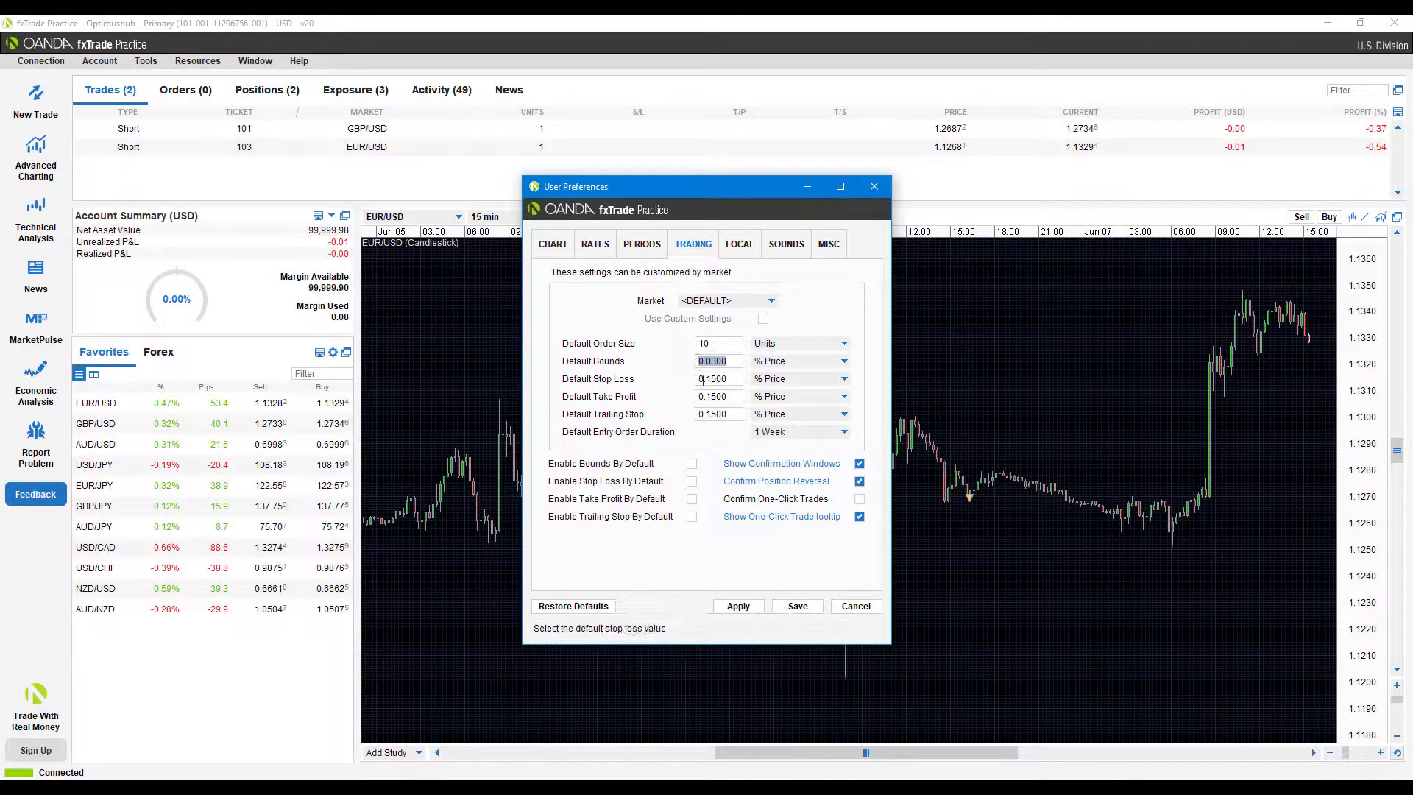
pyautogui.press('Tab')
pyautogui.press('Tab')
pyautogui.moveTo(709, 361); pyautogui.dragTo(727, 368)
pyautogui.click(691, 467)
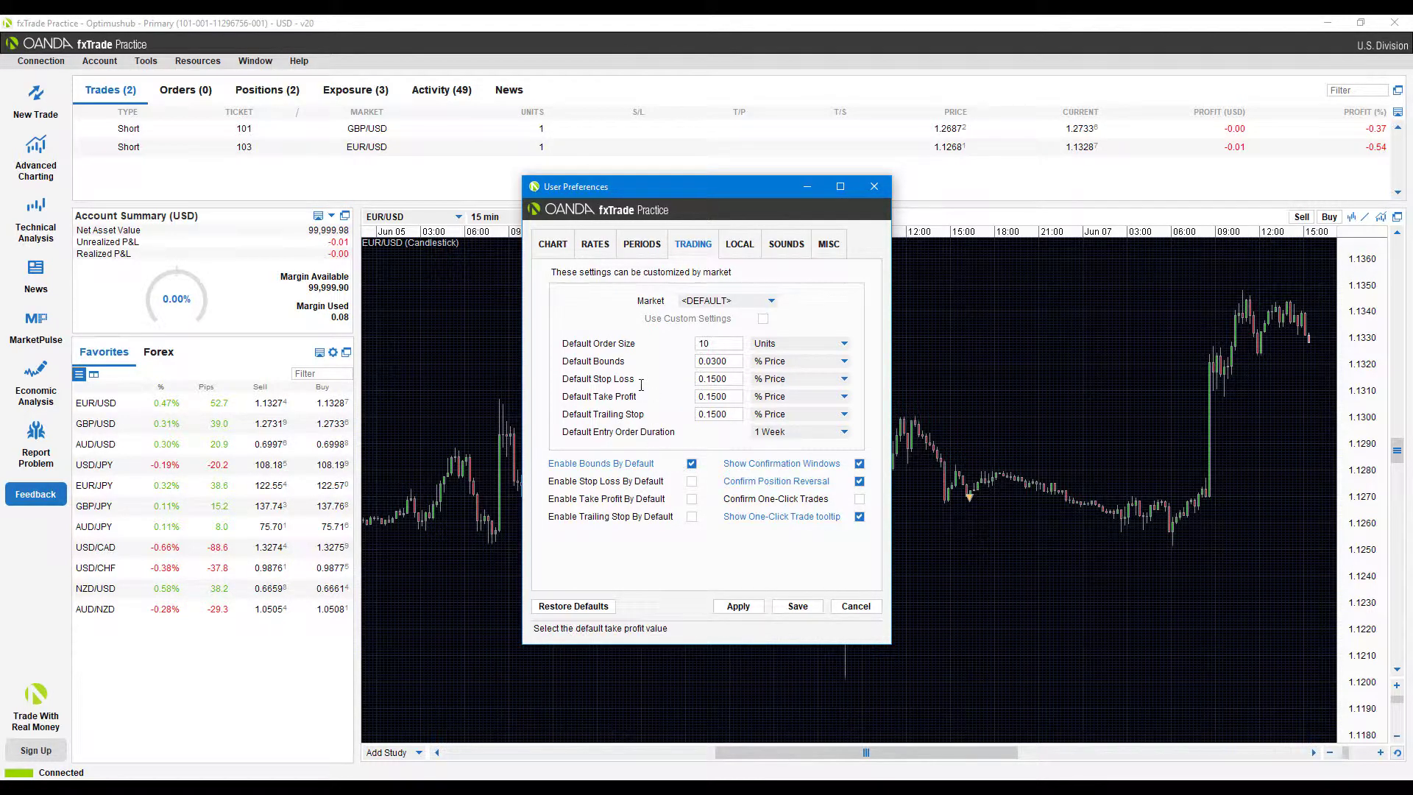
pyautogui.click(691, 481)
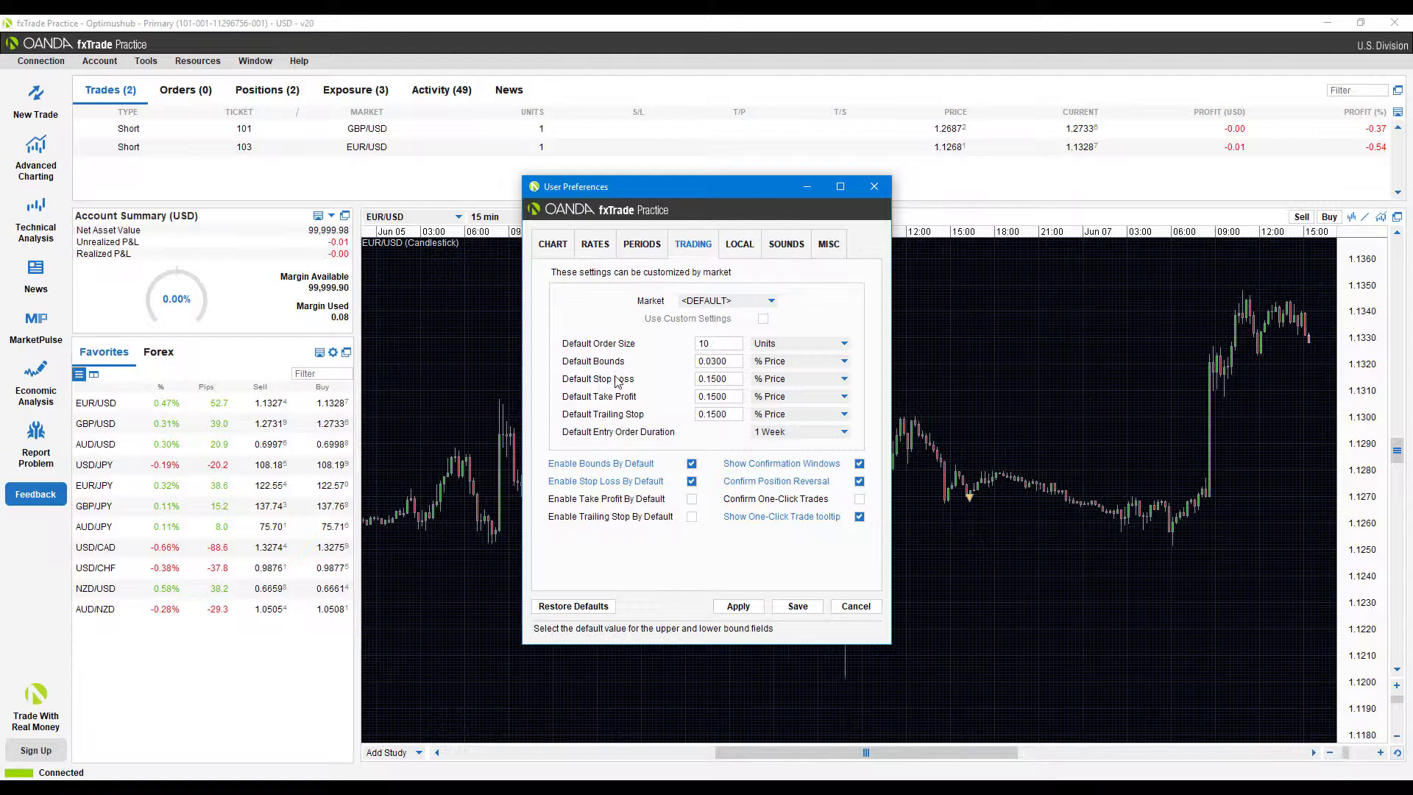
pyautogui.click(692, 499)
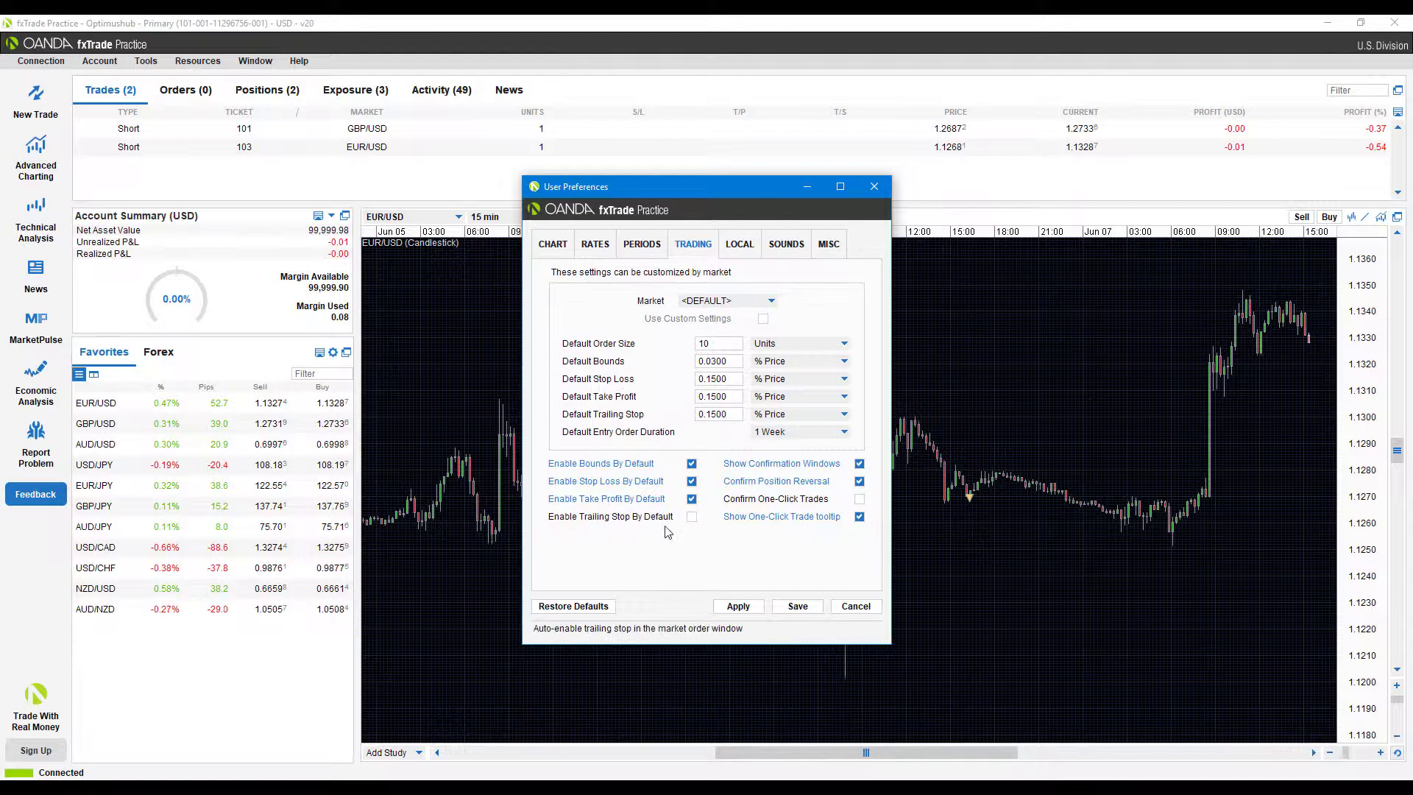
pyautogui.click(692, 517)
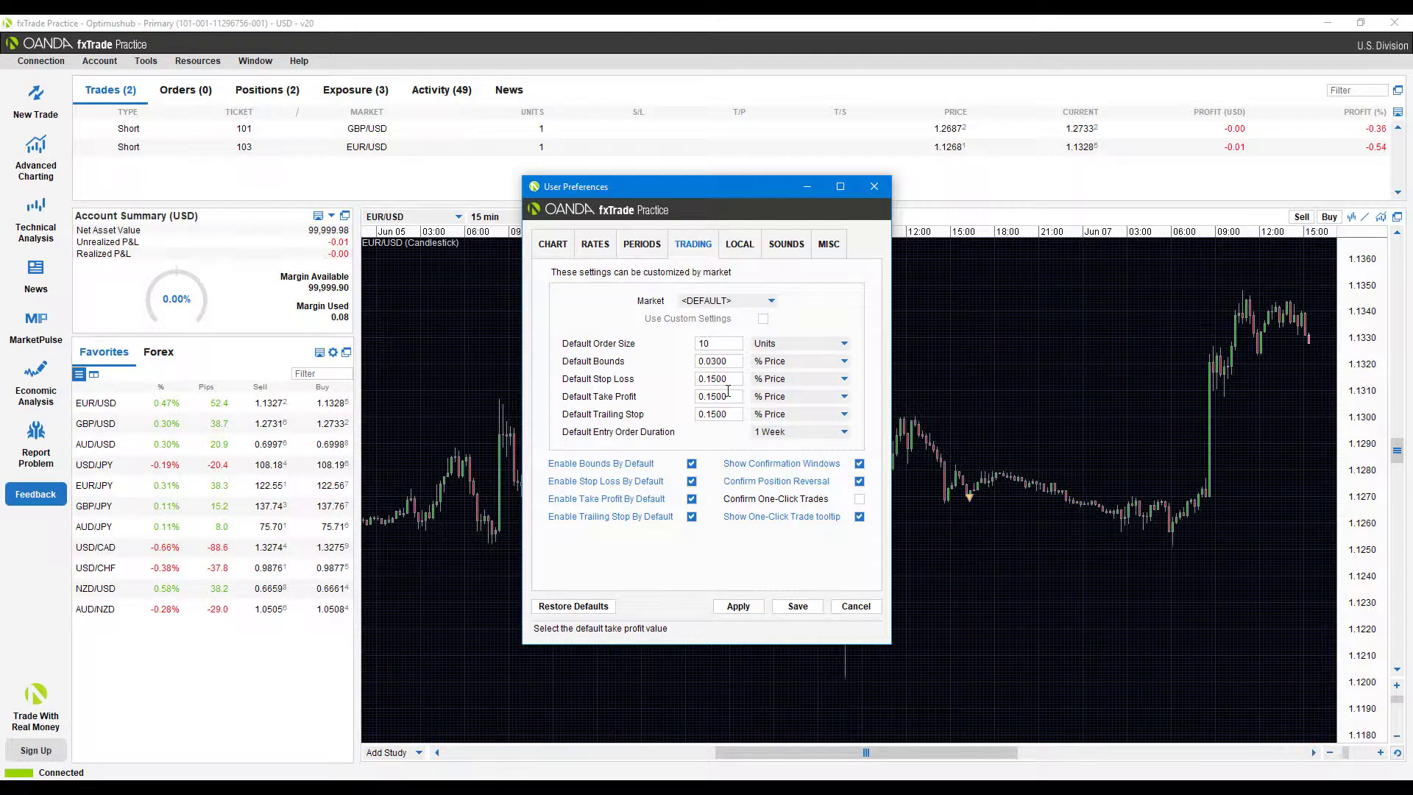
pyautogui.press('Tab')
pyautogui.press('Tab')
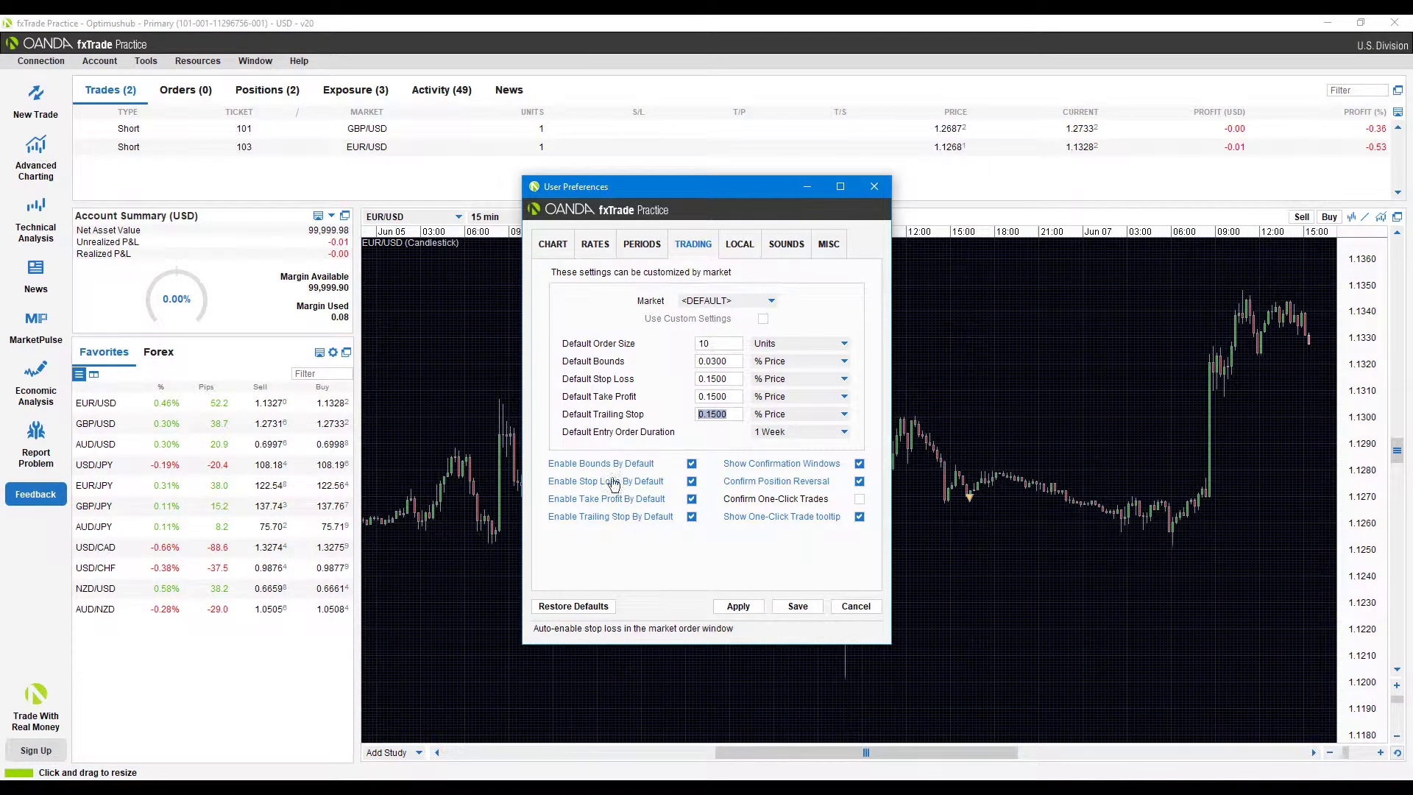
pyautogui.click(692, 516)
pyautogui.click(691, 499)
pyautogui.click(692, 481)
pyautogui.click(692, 463)
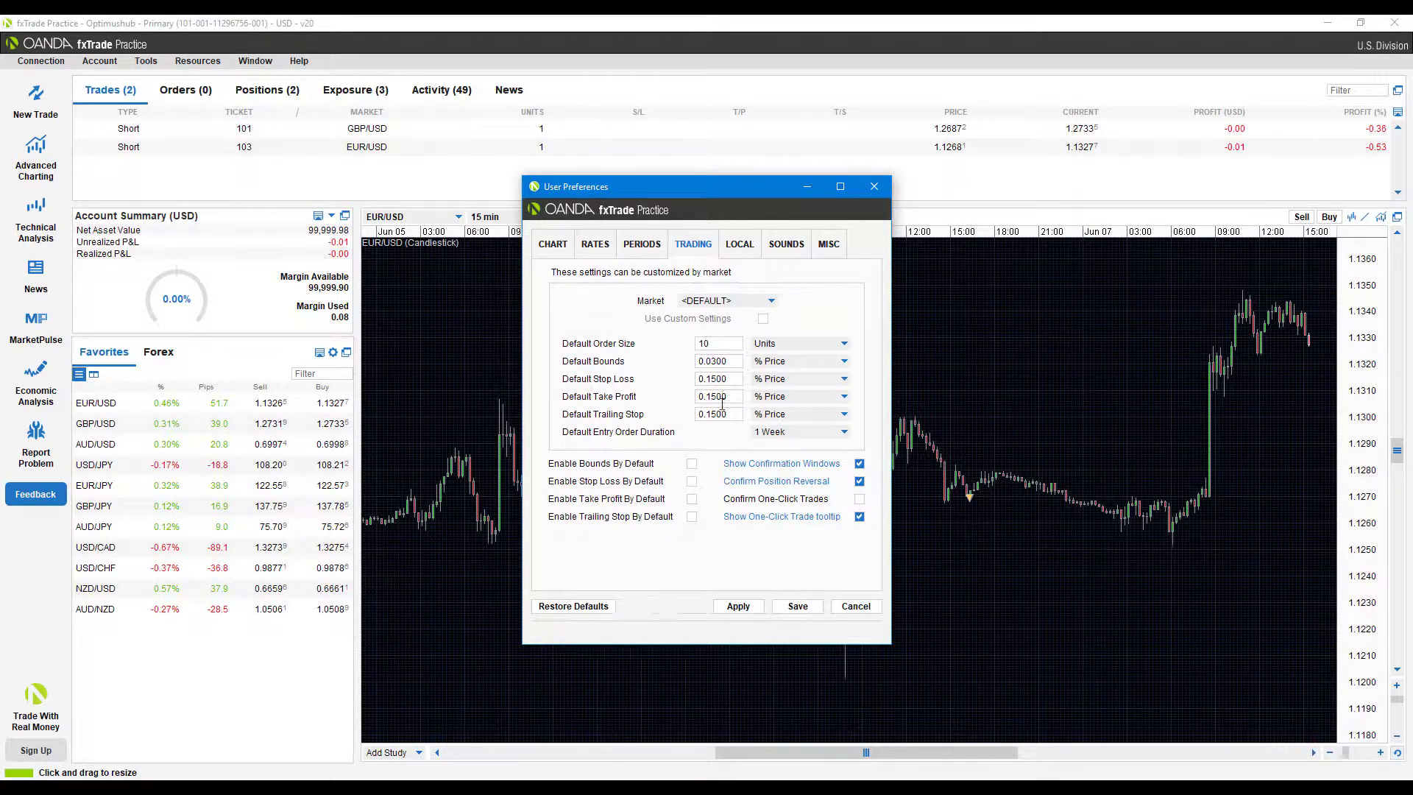
# Step: Step through the default bounds and stop loss fields, then apply the 10-unit order size
pyautogui.click(714, 361)
pyautogui.click(726, 380)
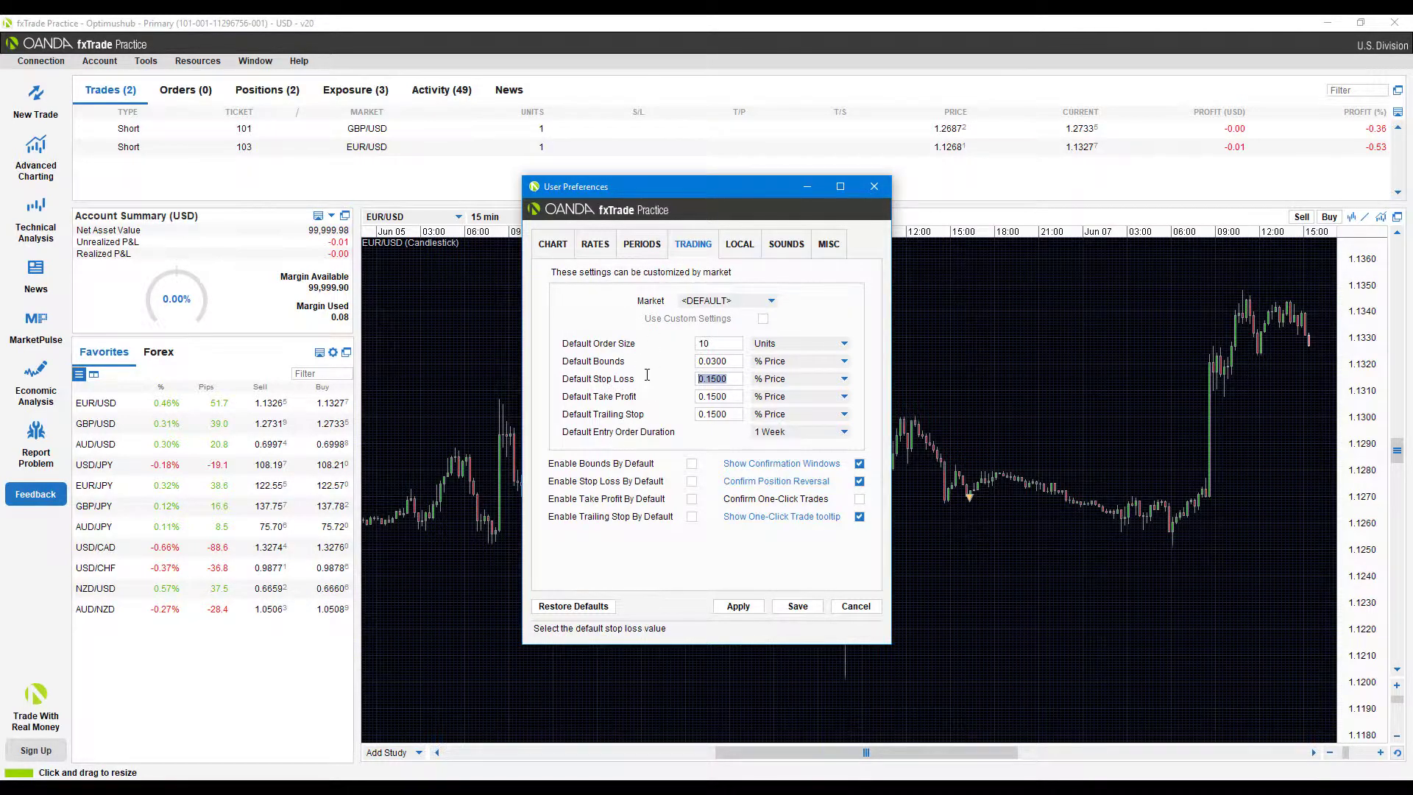
pyautogui.click(729, 608)
pyautogui.click(796, 607)
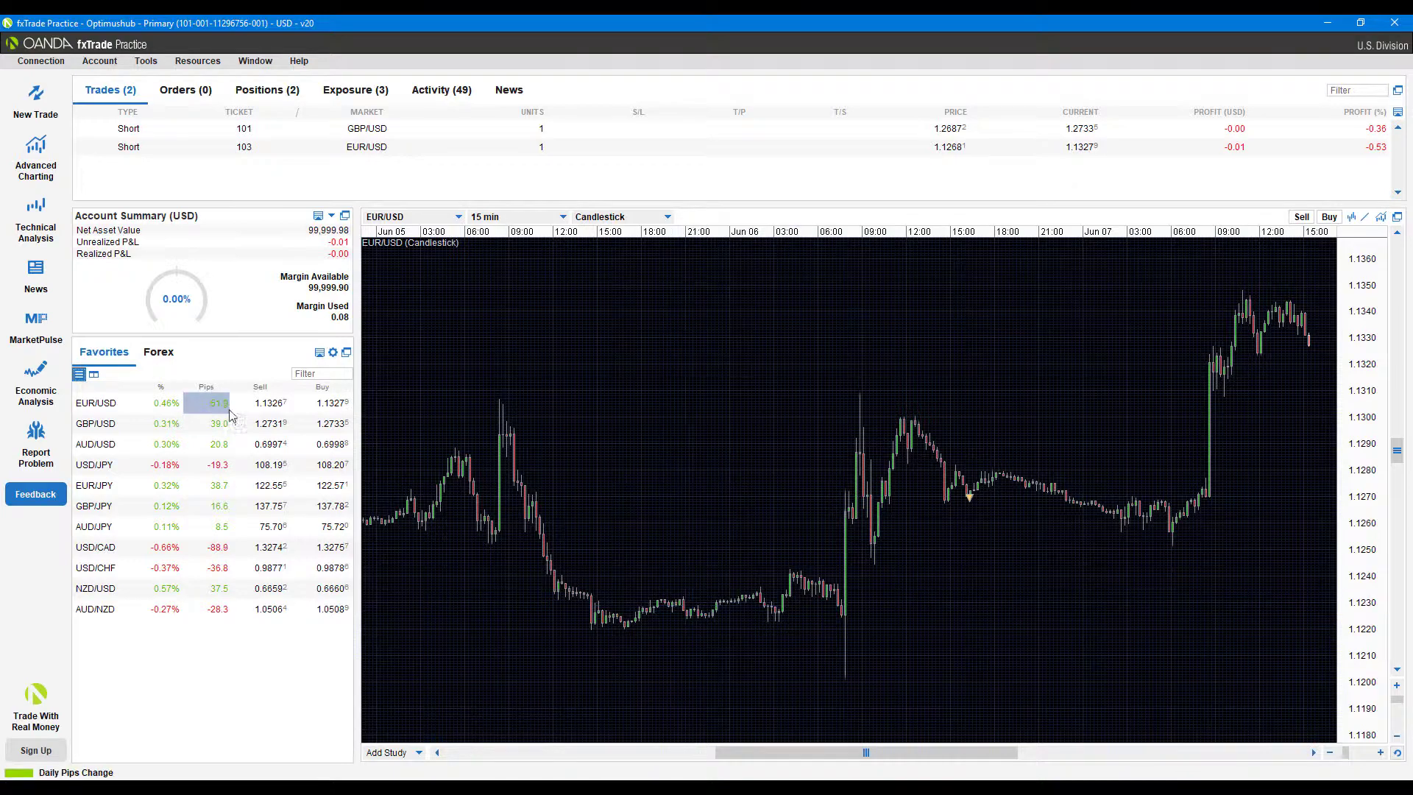
pyautogui.click(94, 374)
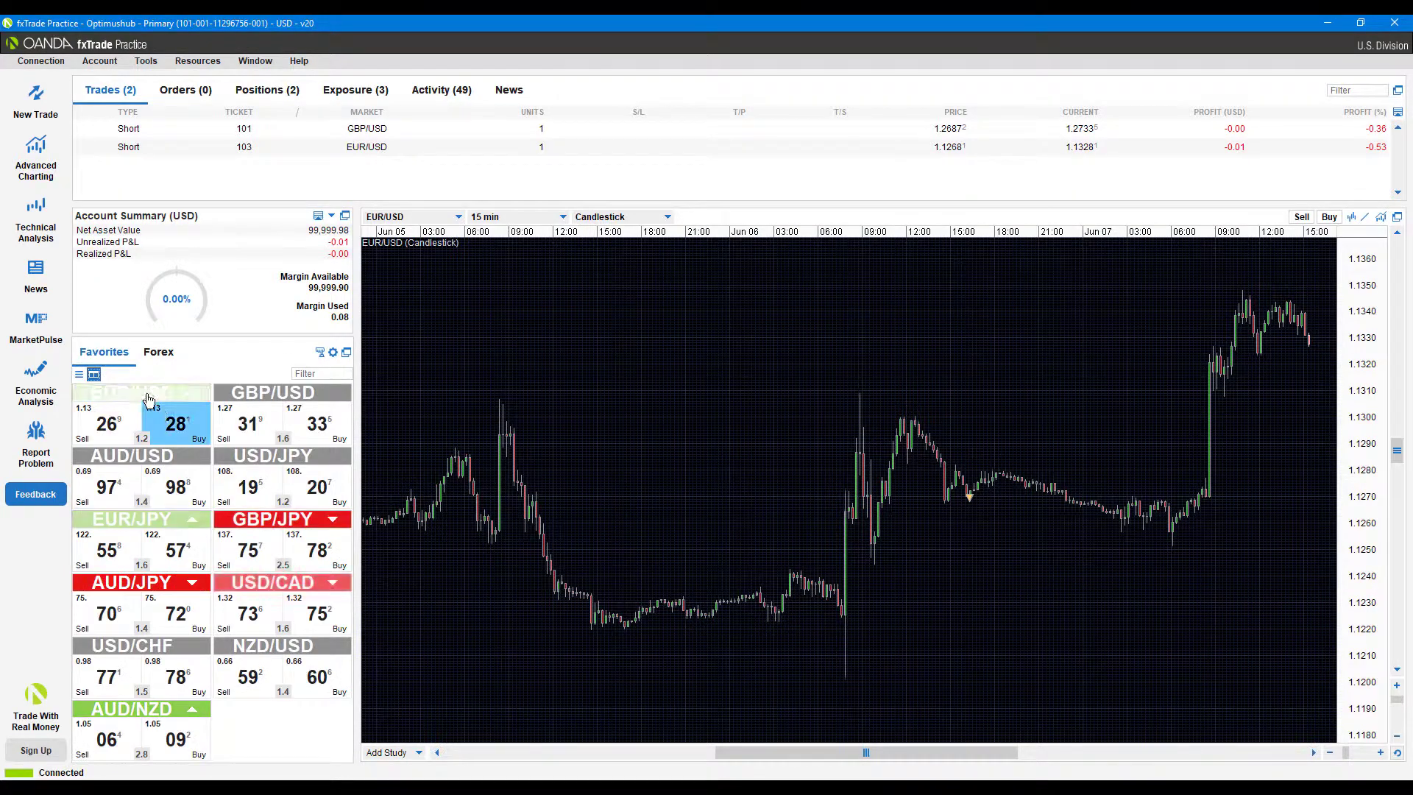
pyautogui.click(79, 374)
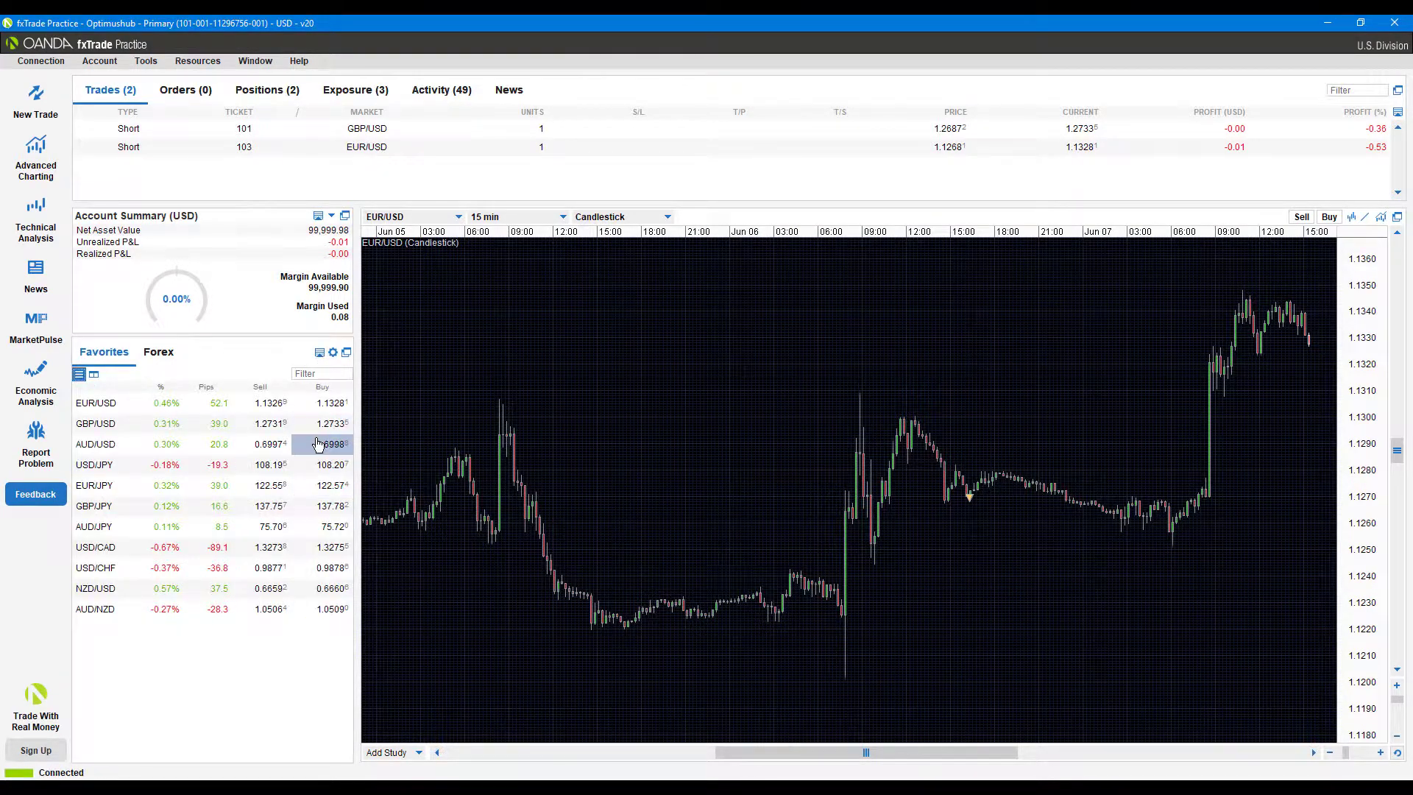
pyautogui.click(273, 403)
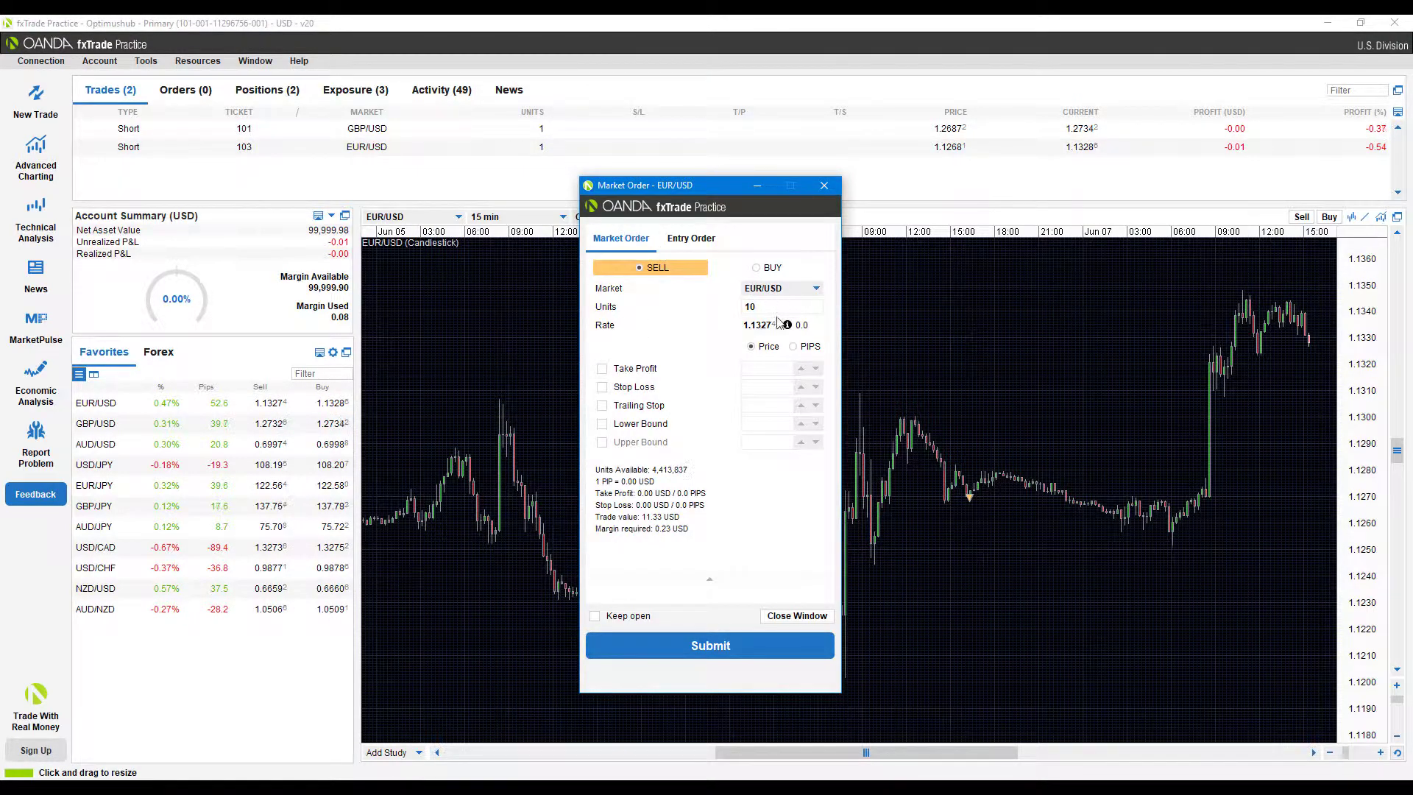
pyautogui.click(617, 371)
pyautogui.click(603, 388)
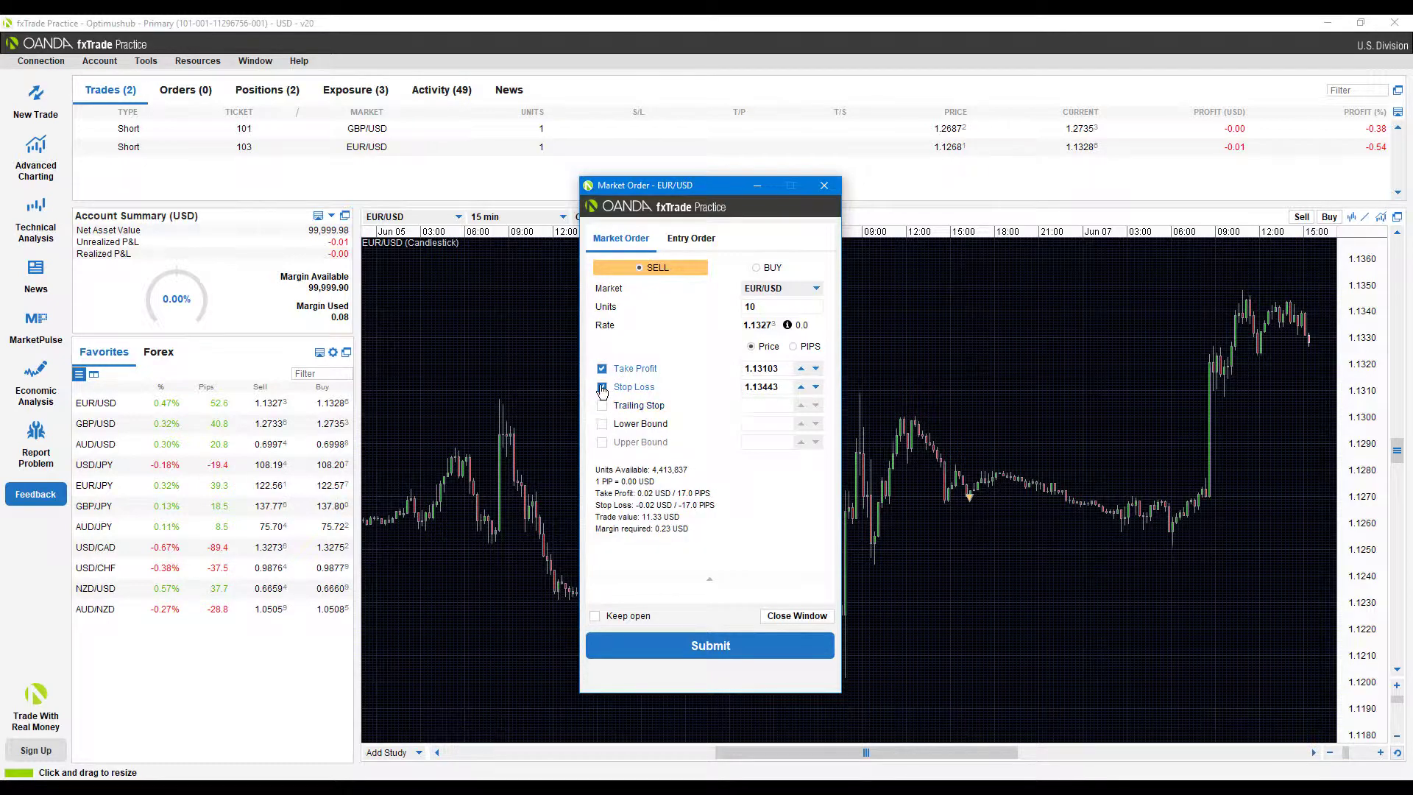
pyautogui.click(602, 388)
pyautogui.click(602, 370)
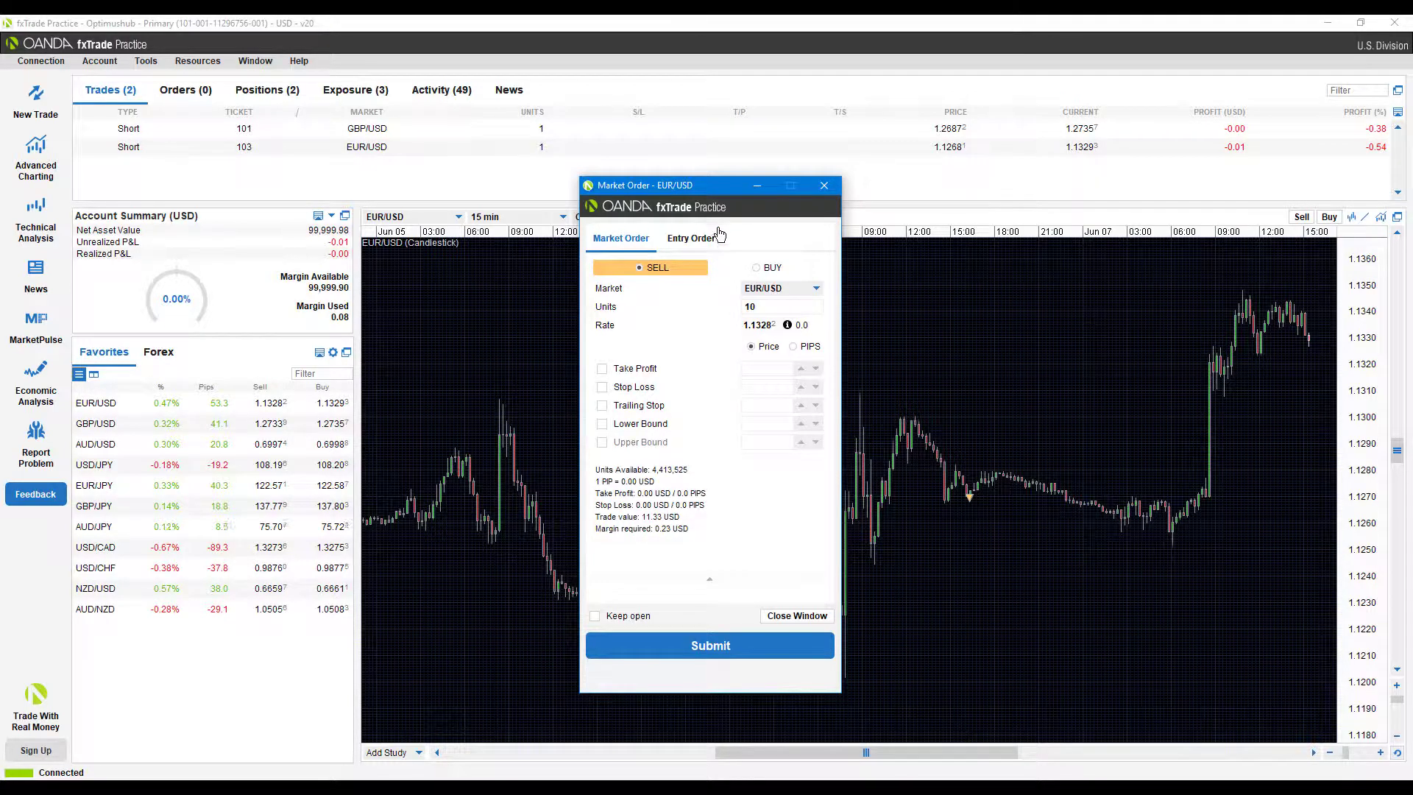
# Step: Close the unsubmitted order ticket and reopen Trading preferences to verify the 10-unit default order size
pyautogui.click(825, 185)
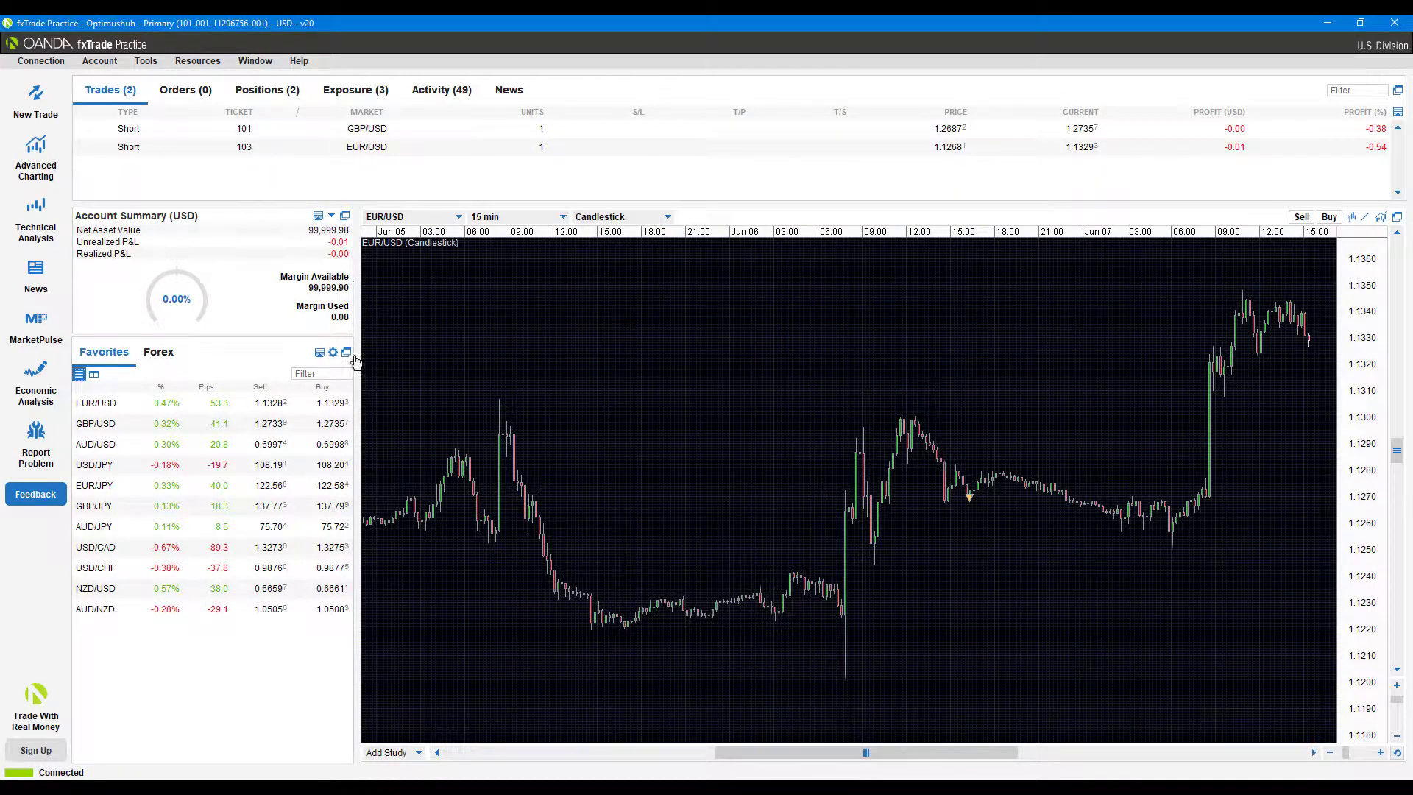
pyautogui.click(333, 354)
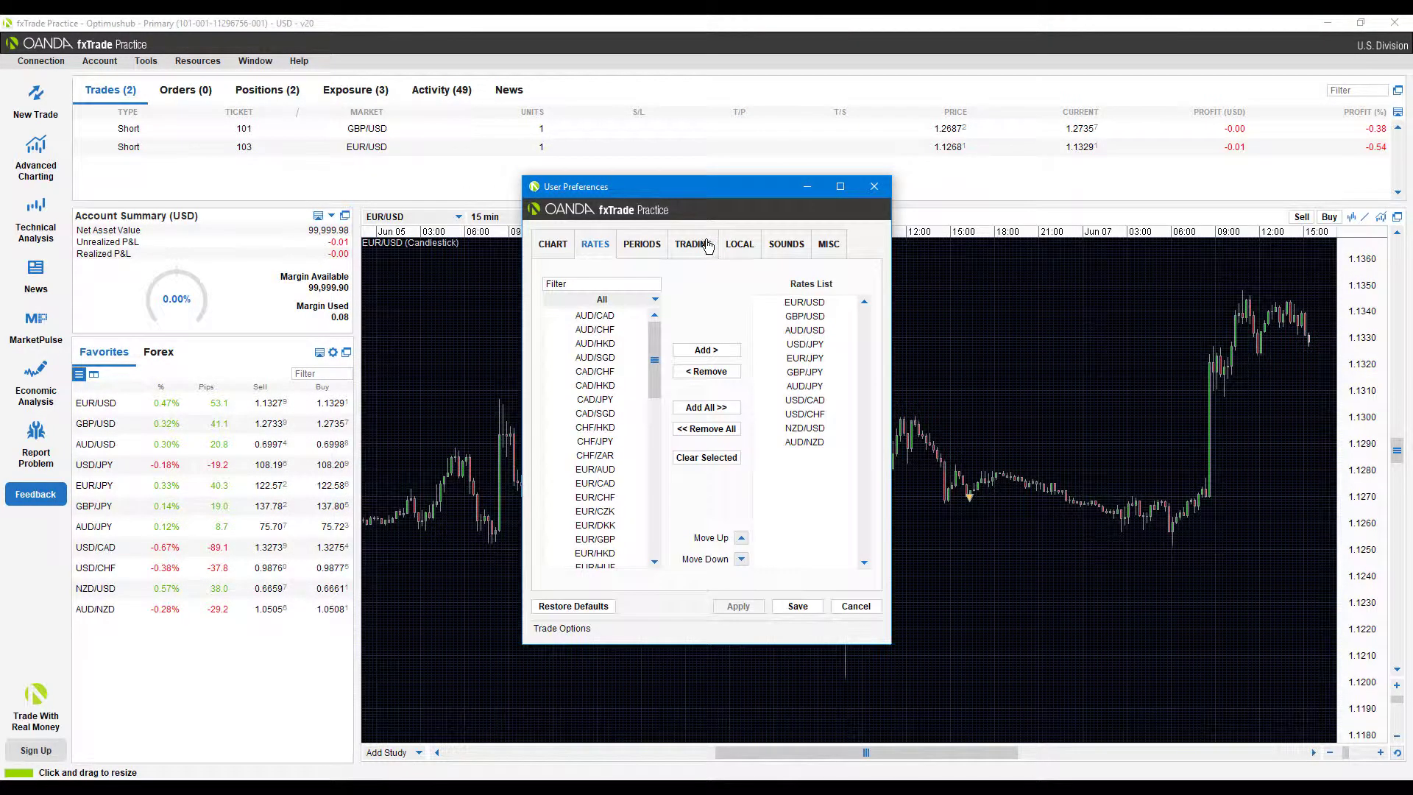
pyautogui.click(693, 243)
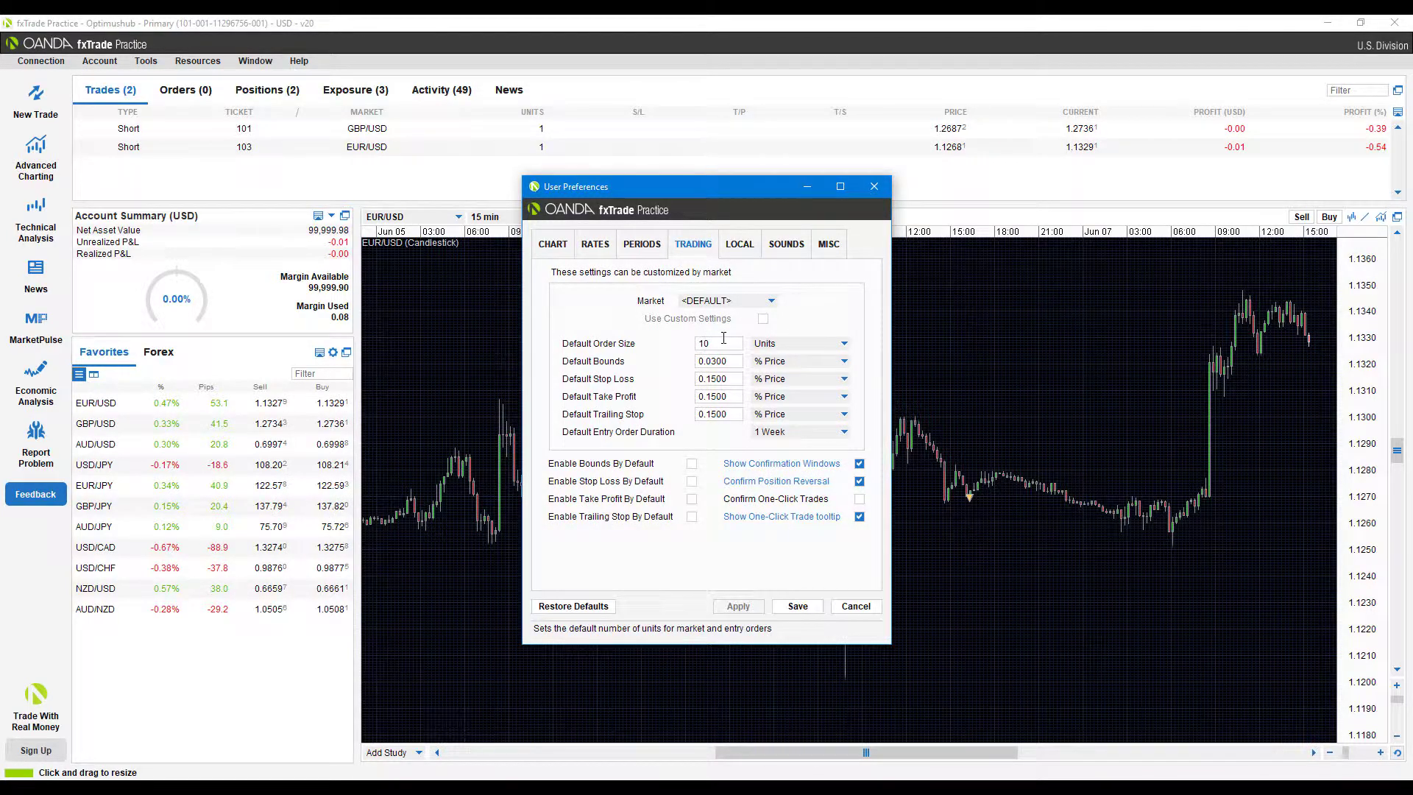